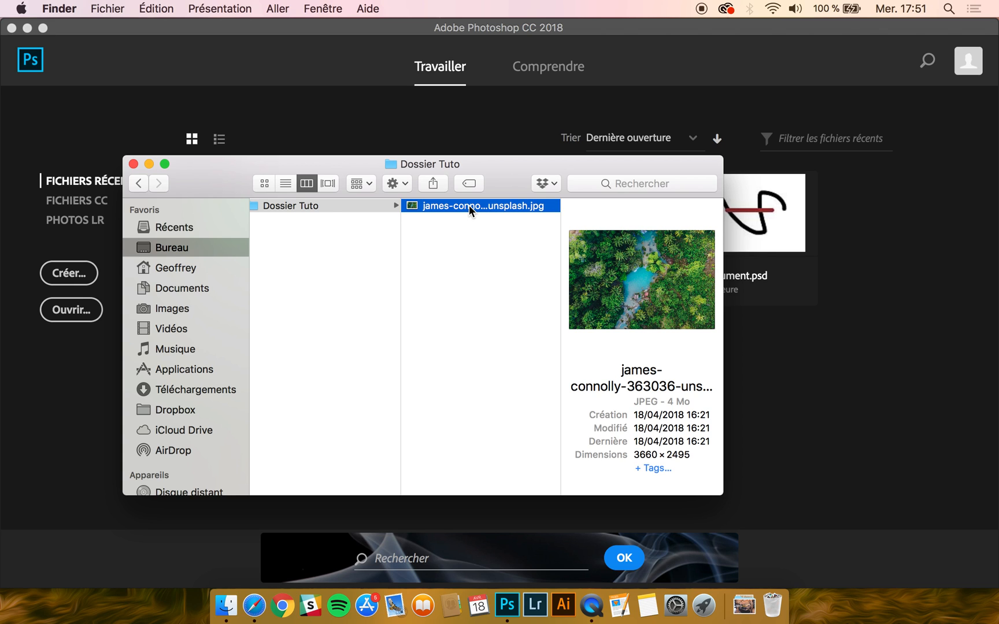
Step: Open james-connolly-363036-unsplash.jpg from the Dossier Tuto folder in Photoshop
{"action": "left_click_drag", "start_coordinate": [467, 203], "coordinate": [423, 135]}
{"action": "left_click", "coordinate": [386, 35]}
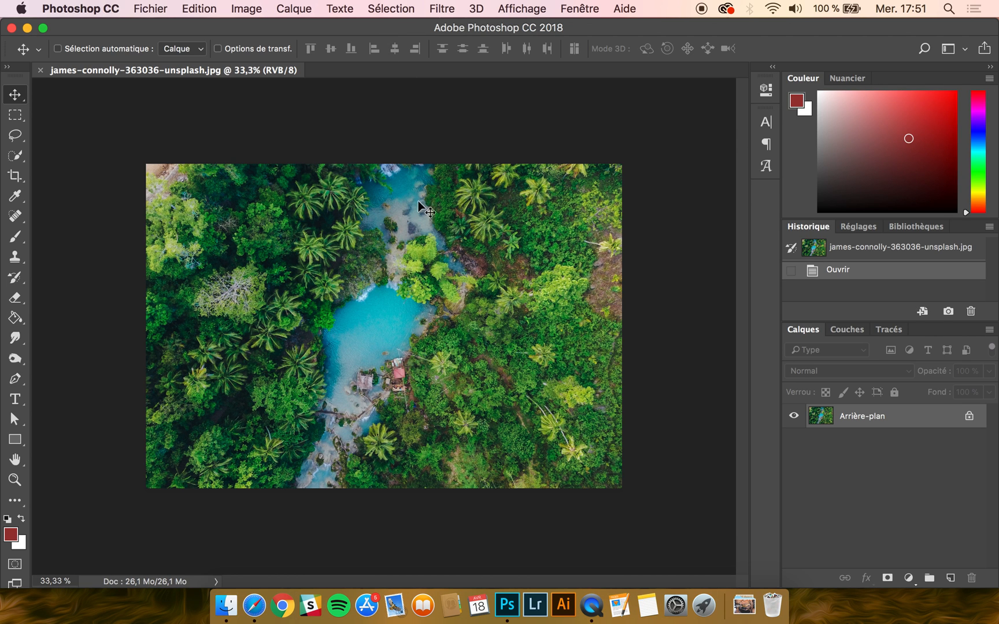
{"action": "scroll", "coordinate": [420, 251], "scroll_direction": "up", "scroll_amount": 4}
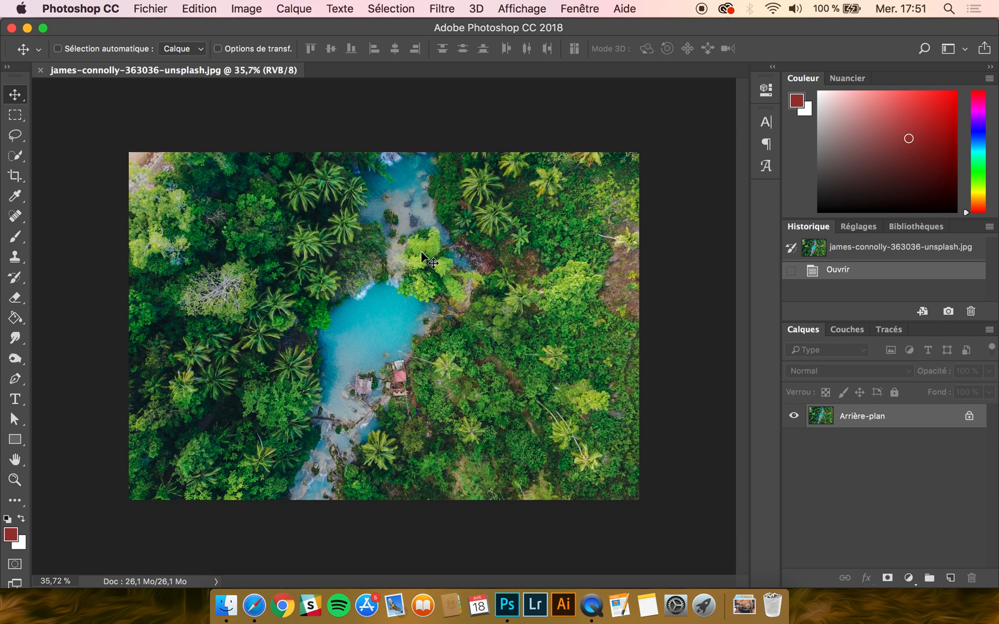
Step: Open the Image Size settings (Taille de l'image) and switch the width and height units to Pixels
{"action": "left_click", "coordinate": [243, 8]}
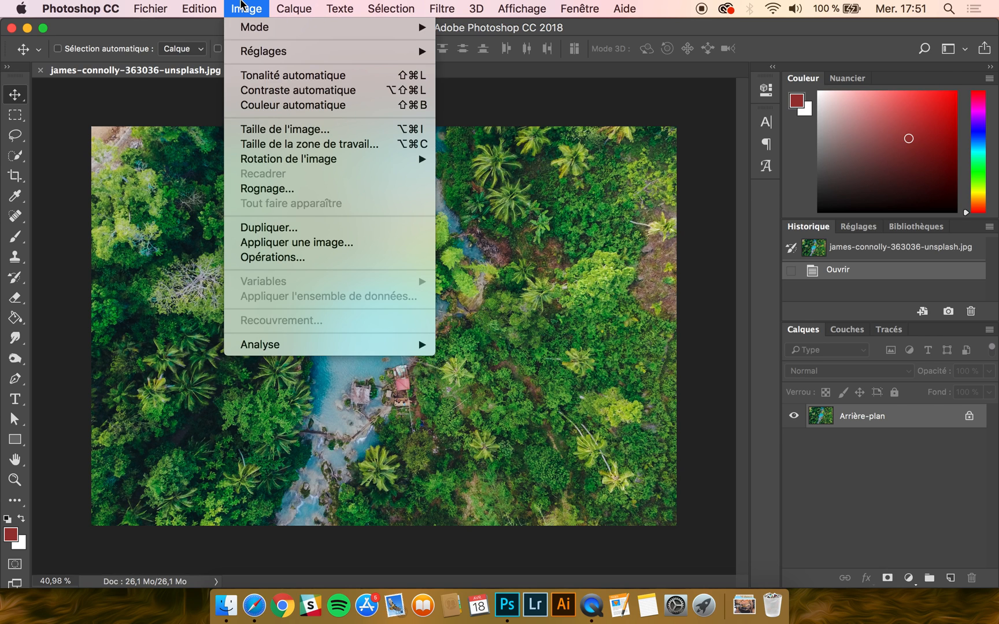
{"action": "left_click", "coordinate": [289, 134]}
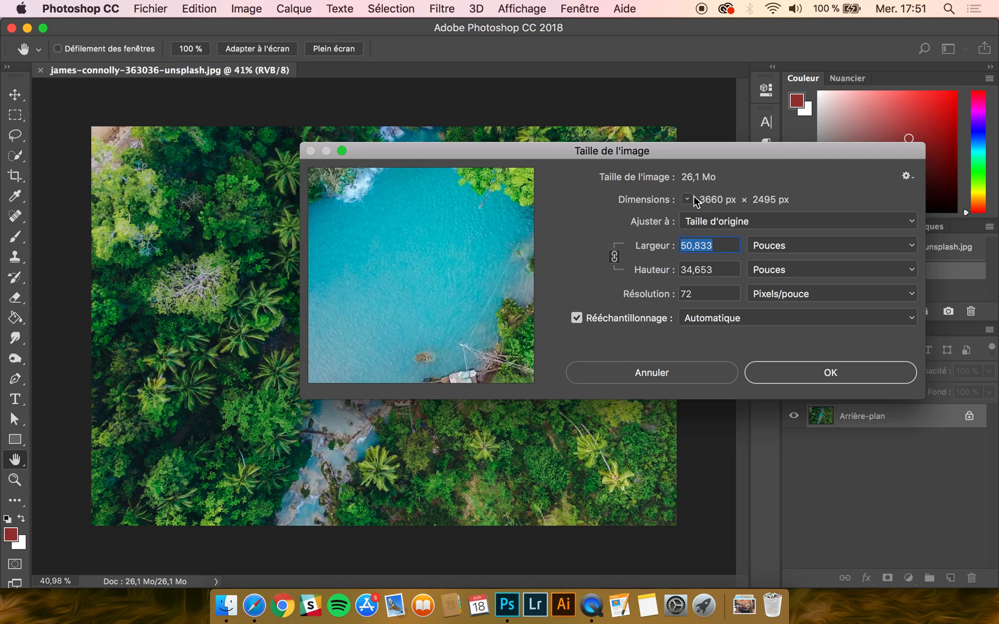
{"action": "left_click", "coordinate": [810, 246]}
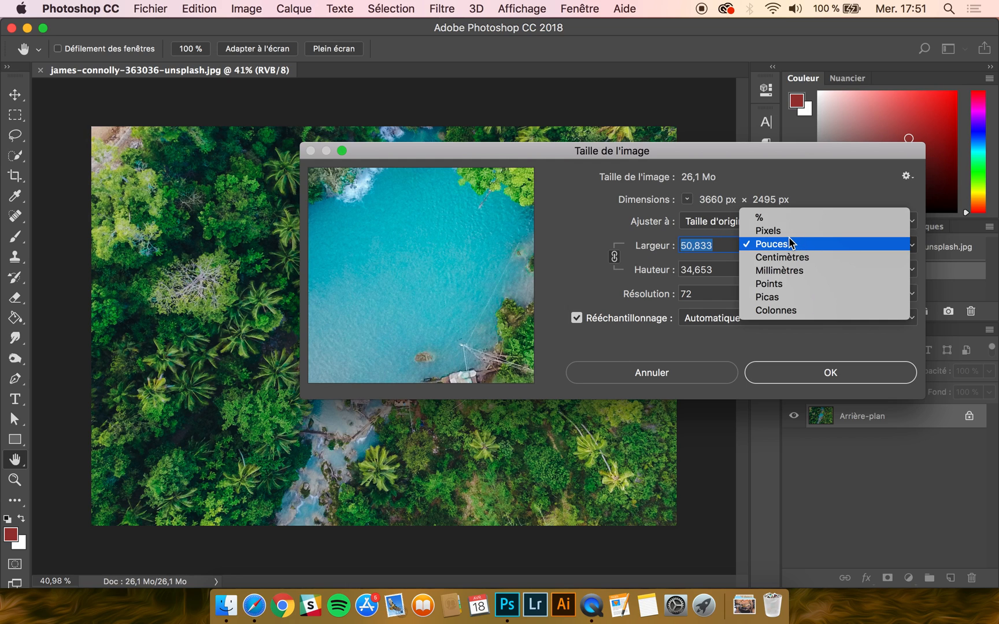
{"action": "left_click", "coordinate": [789, 231]}
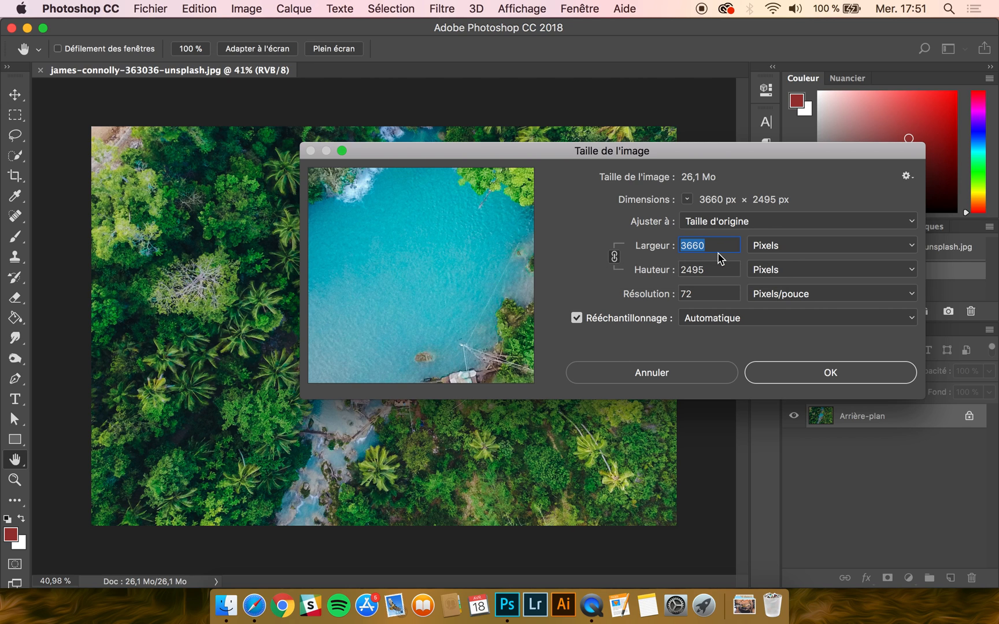
Step: Try an image width of 2000 pixels with linked proportions and view the whole image in the preview at 25%
{"action": "type", "text": "2000"}
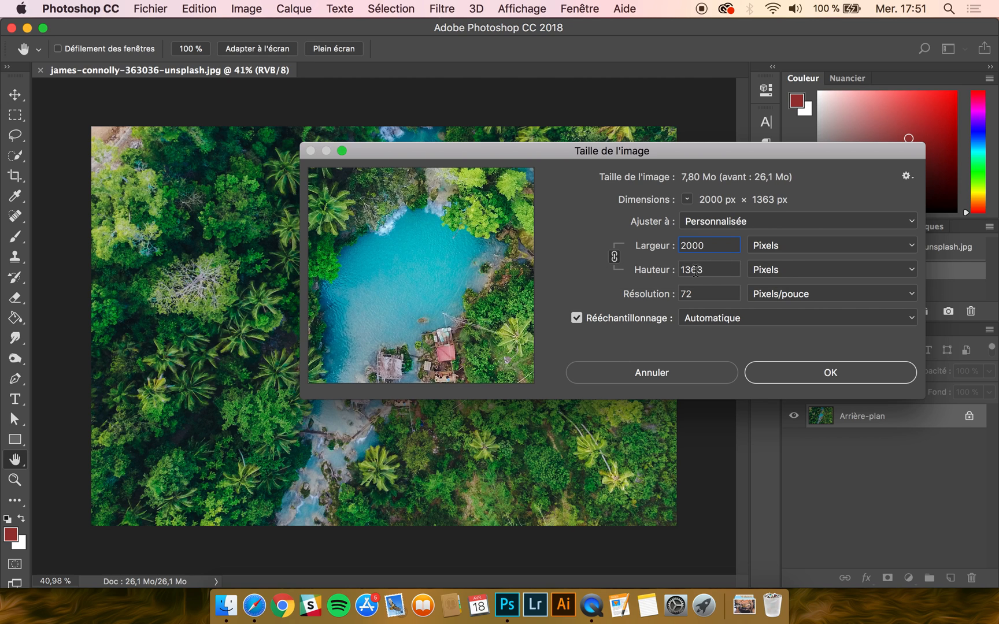
{"action": "mouse_move", "coordinate": [413, 355]}
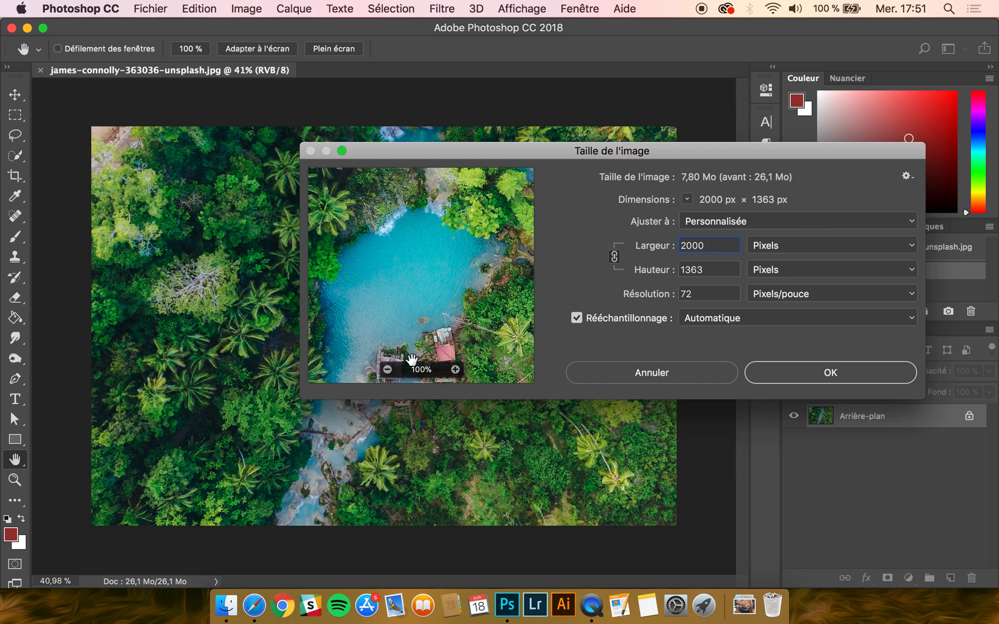
{"action": "left_click", "coordinate": [388, 369]}
{"action": "left_click", "coordinate": [388, 370]}
{"action": "left_click", "coordinate": [388, 370]}
{"action": "left_click", "coordinate": [388, 370]}
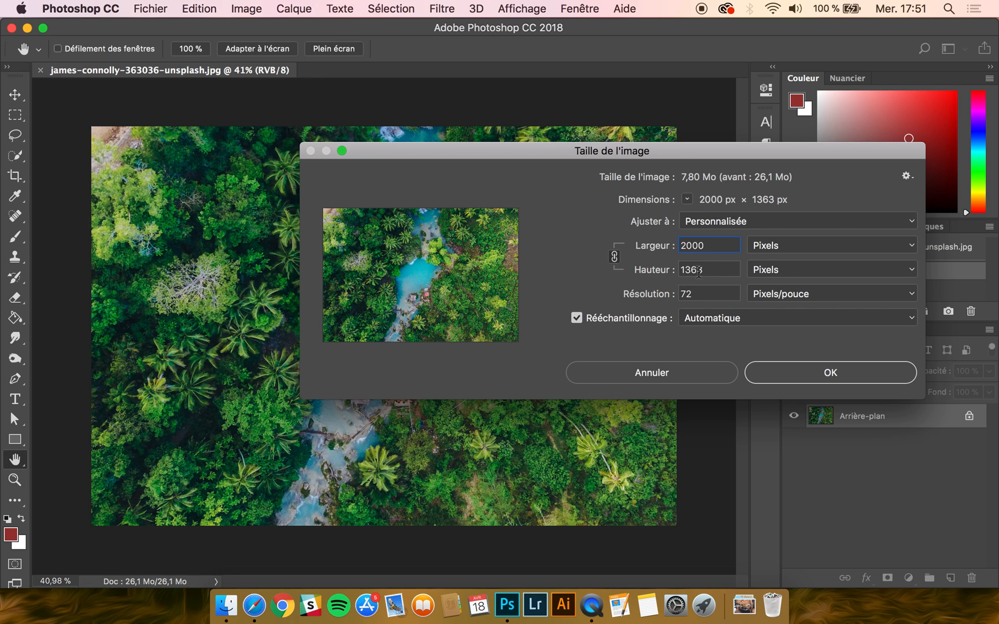
Step: Try an image height of 400 pixels with the proportions unlinked, and link width and height again
{"action": "key", "text": "Tab"}
{"action": "type", "text": "400"}
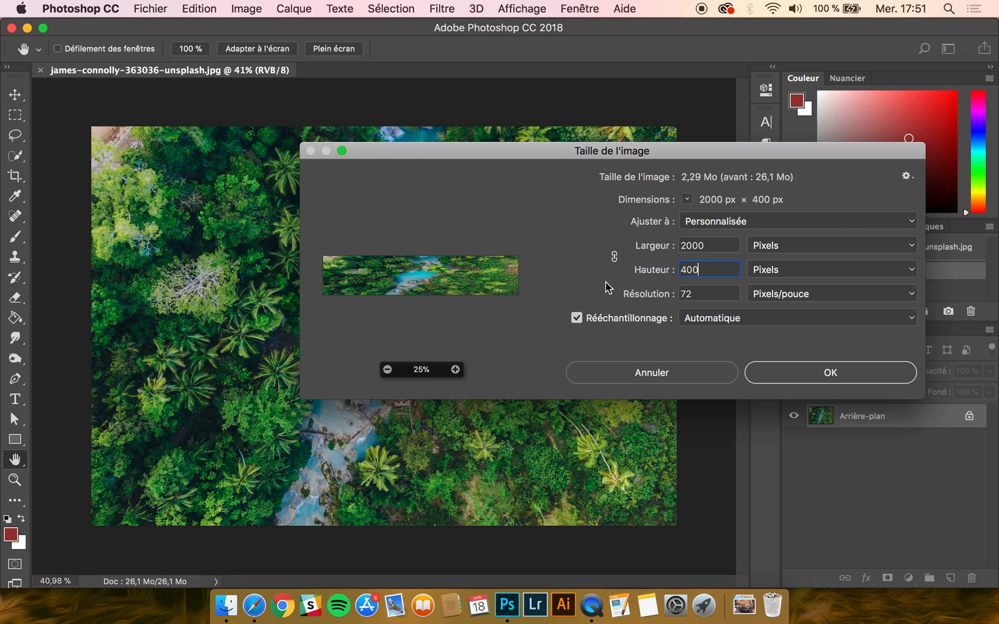
{"action": "left_click", "coordinate": [614, 257]}
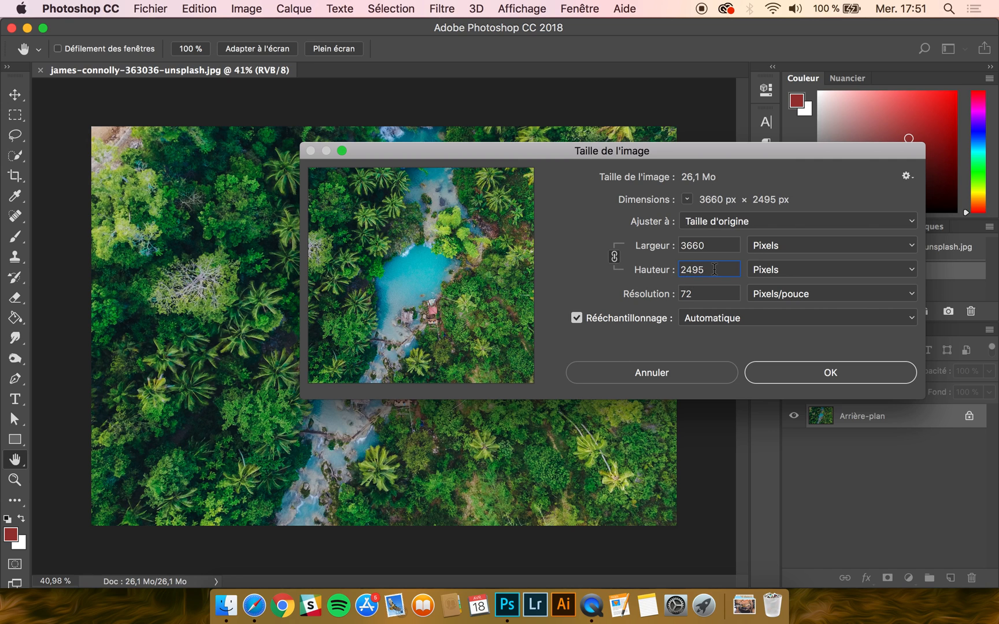
Step: Set the image height to 500 pixels with linked proportions and apply the resize
{"action": "double_click", "coordinate": [697, 269]}
{"action": "type", "text": "1000"}
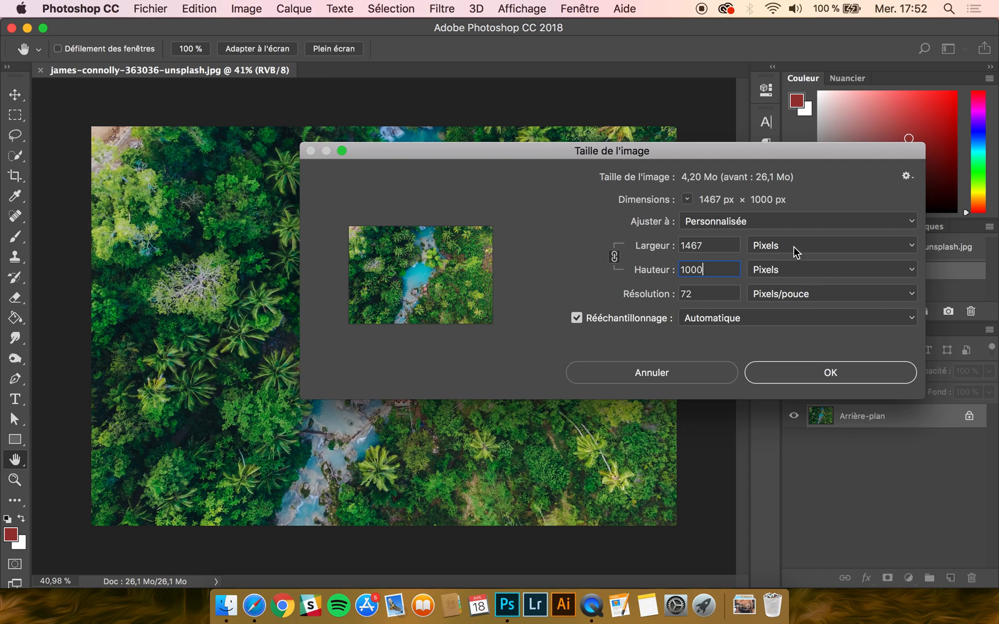
{"action": "double_click", "coordinate": [716, 269]}
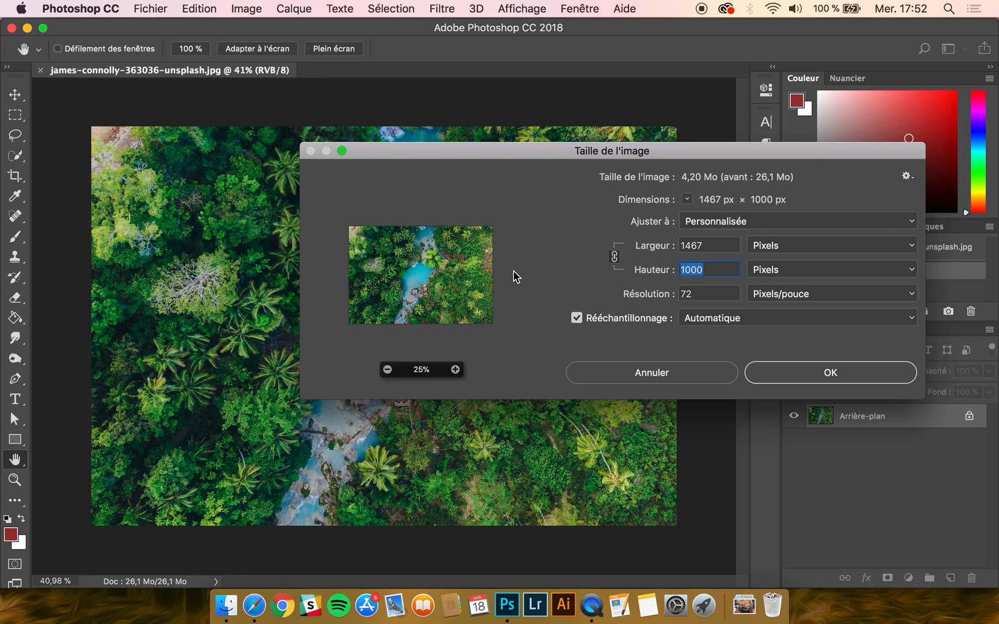
{"action": "type", "text": "500"}
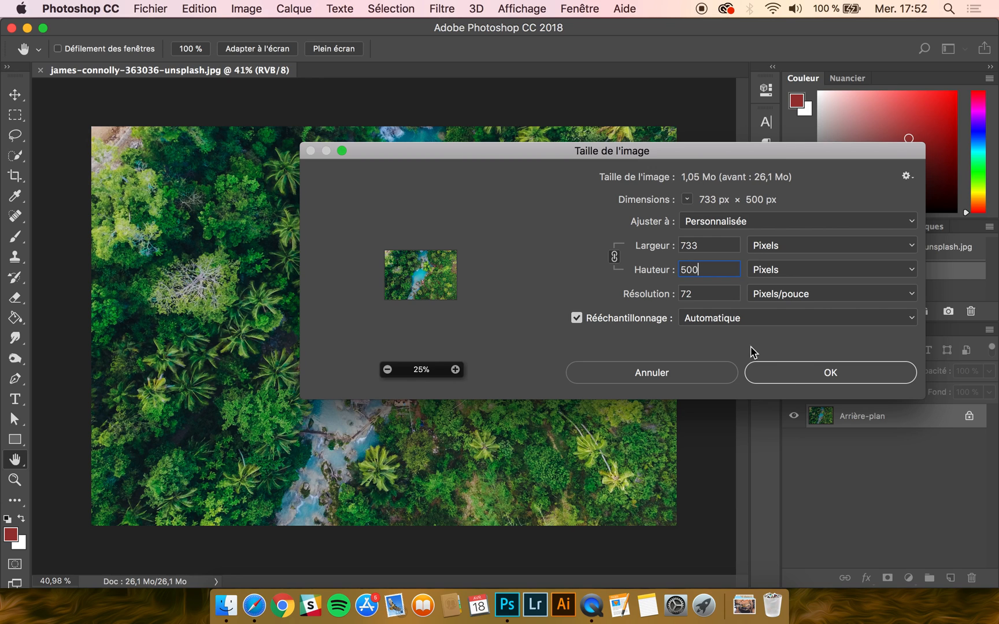
{"action": "left_click", "coordinate": [796, 374]}
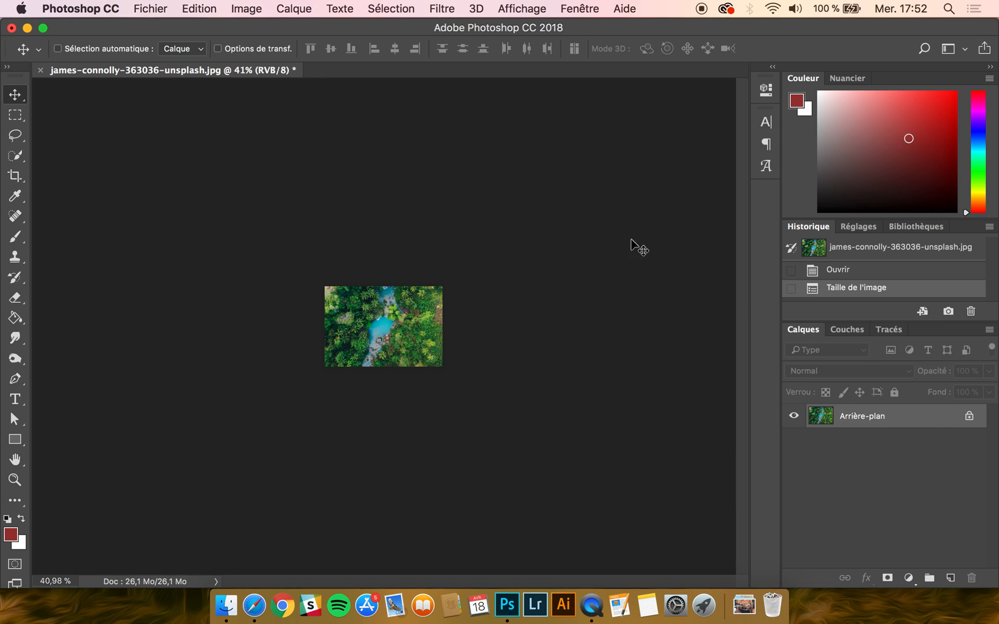
Step: Reopen the Image Size settings and set the reduced image's height to 1500 pixels with linked proportions
{"action": "left_click", "coordinate": [240, 3]}
{"action": "left_click", "coordinate": [241, 4]}
{"action": "left_click", "coordinate": [256, 6]}
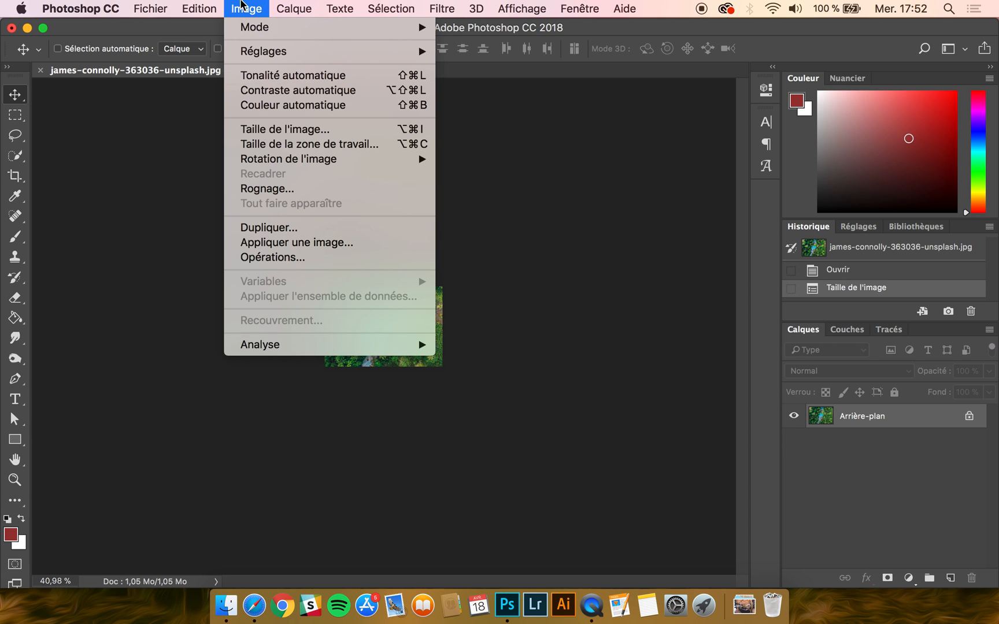
{"action": "left_click", "coordinate": [275, 129]}
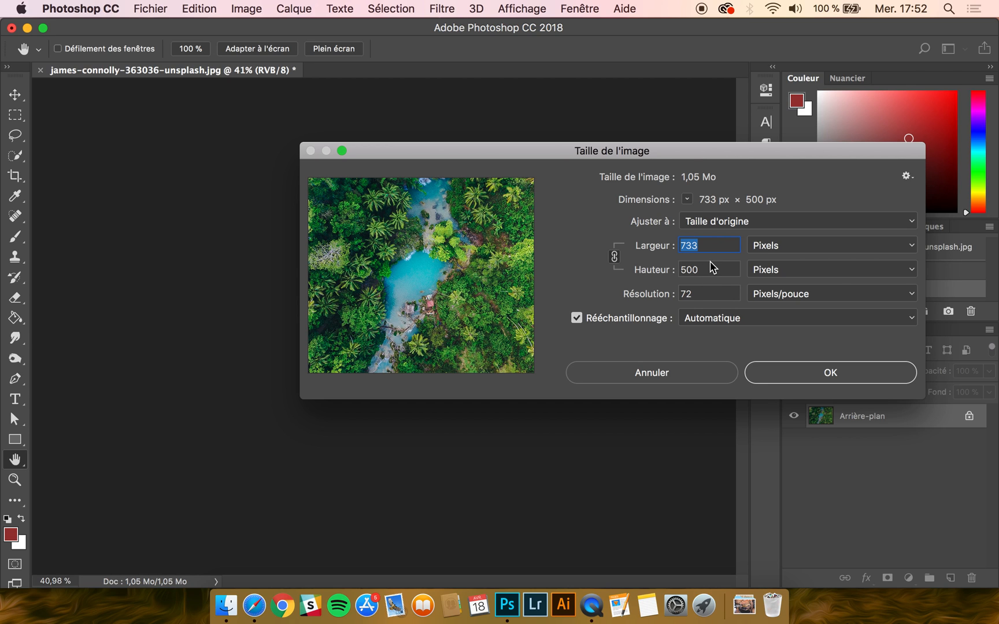
{"action": "key", "text": "Tab"}
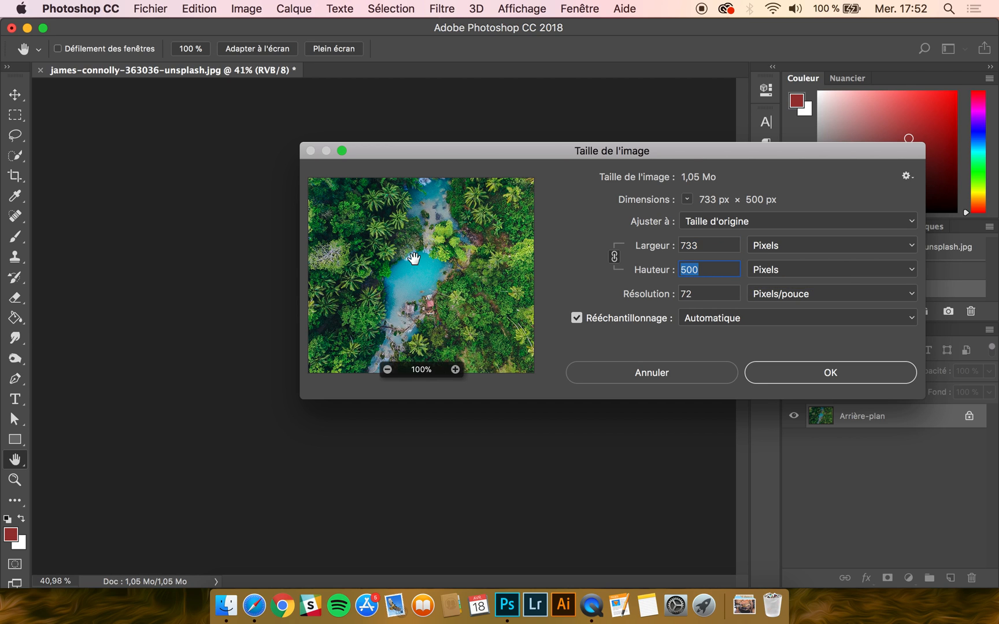
{"action": "type", "text": "1500"}
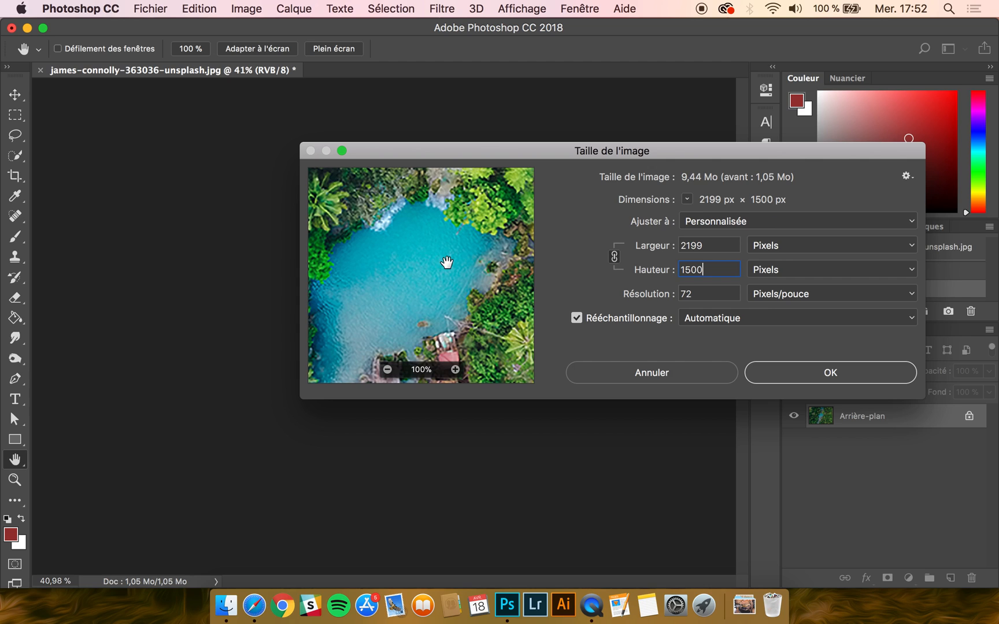
Step: Examine the enlarged image's quality along the lagoon shore in the preview, comparing 100% and 300% zoom
{"action": "left_click", "coordinate": [455, 370]}
{"action": "left_click", "coordinate": [455, 370]}
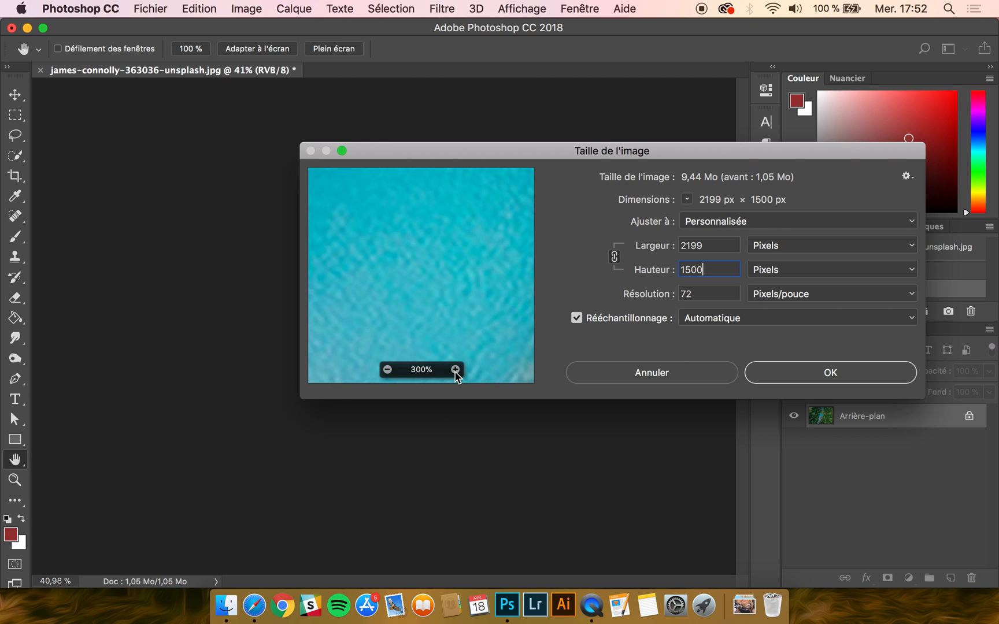
{"action": "left_click_drag", "start_coordinate": [504, 304], "coordinate": [308, 289]}
{"action": "left_click_drag", "start_coordinate": [452, 280], "coordinate": [407, 275]}
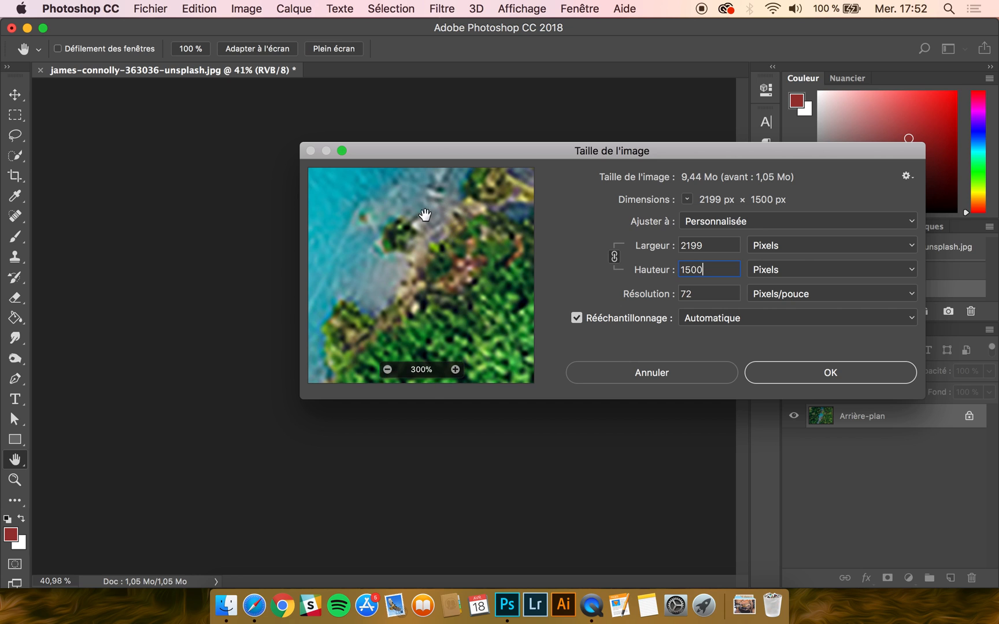
{"action": "left_click", "coordinate": [388, 369]}
{"action": "left_click", "coordinate": [388, 369]}
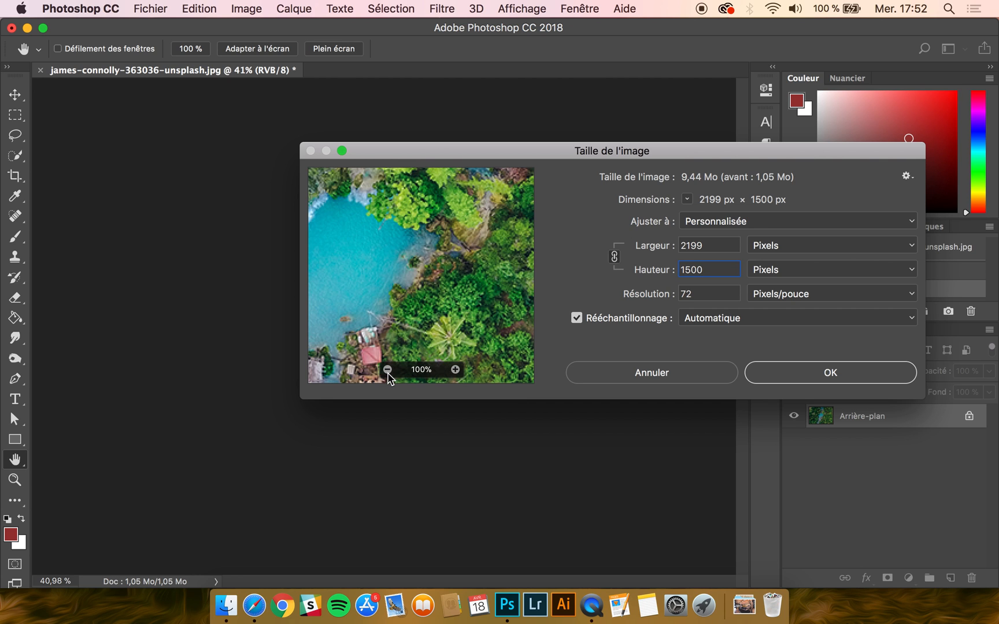
{"action": "left_click", "coordinate": [455, 369]}
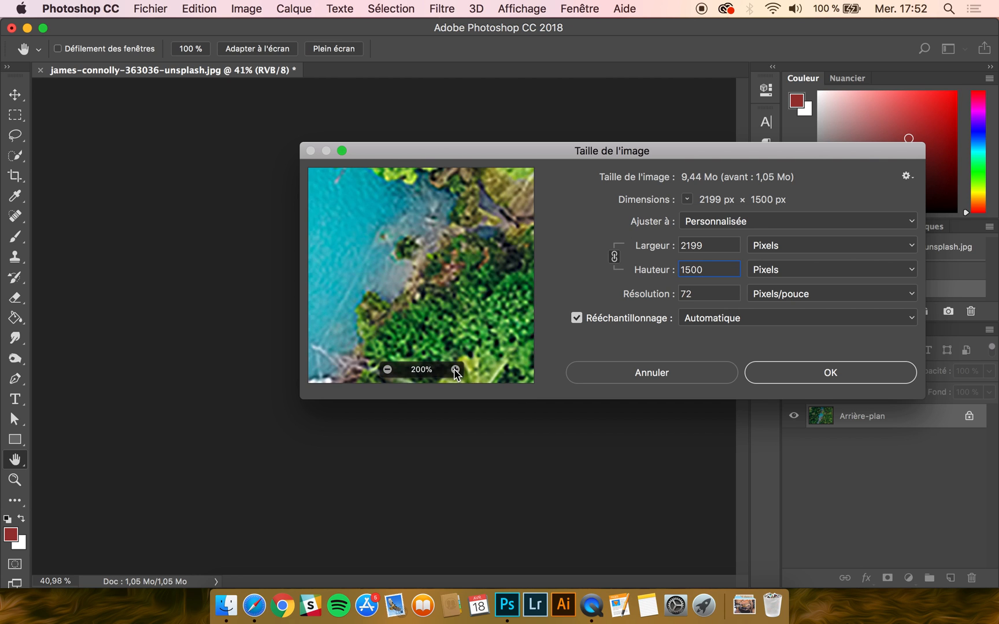
{"action": "left_click", "coordinate": [455, 369]}
{"action": "left_click_drag", "start_coordinate": [448, 249], "coordinate": [470, 256]}
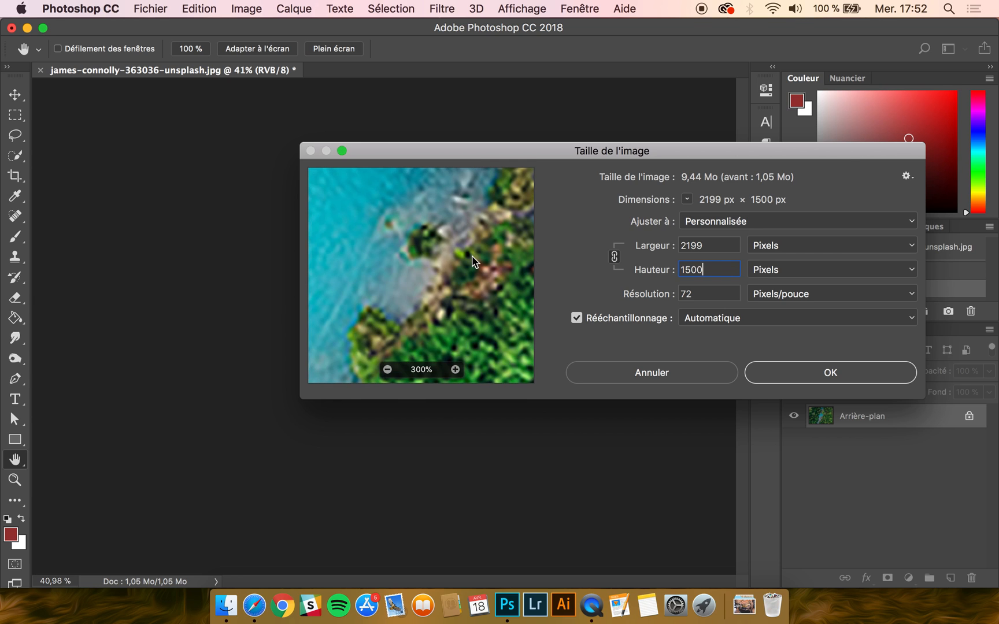
Step: Try the resampling method Conserver les détails (agrandissement) with low and high noise reduction, ending at 91%
{"action": "left_click", "coordinate": [724, 323]}
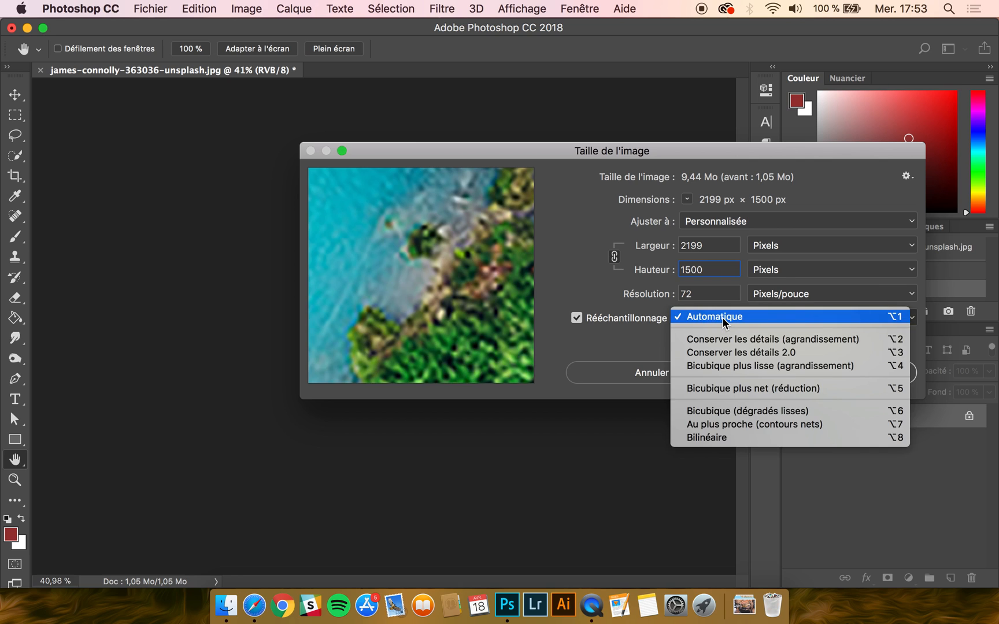
{"action": "left_click", "coordinate": [722, 340]}
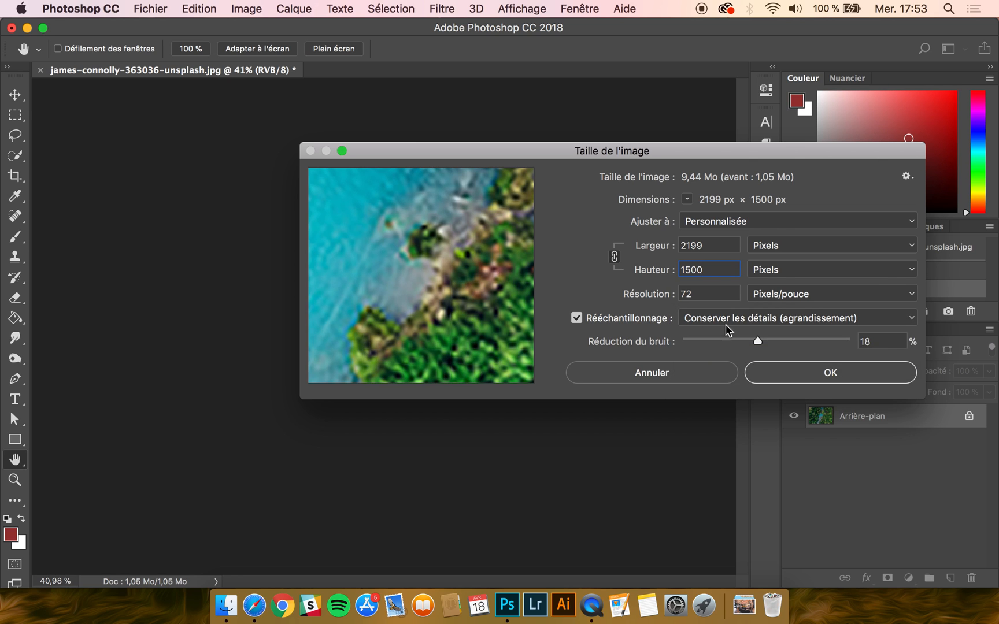
{"action": "left_click", "coordinate": [724, 319]}
{"action": "left_click", "coordinate": [724, 319]}
{"action": "left_click_drag", "start_coordinate": [809, 344], "coordinate": [837, 345]}
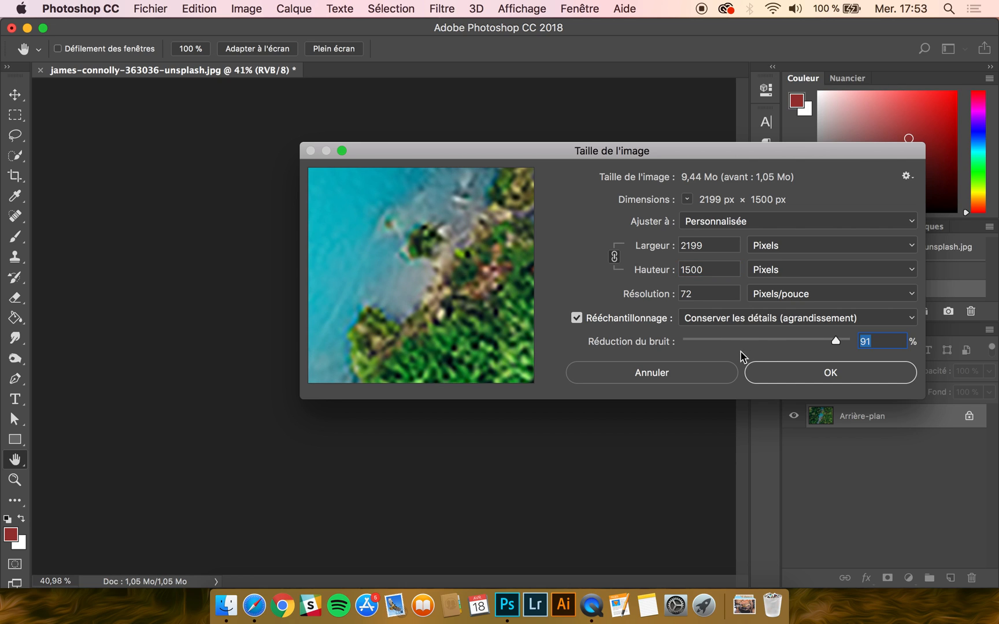
{"action": "left_click", "coordinate": [697, 342]}
{"action": "left_click", "coordinate": [841, 342]}
{"action": "left_click", "coordinate": [688, 342]}
{"action": "left_click", "coordinate": [835, 340]}
{"action": "mouse_move", "coordinate": [414, 313]}
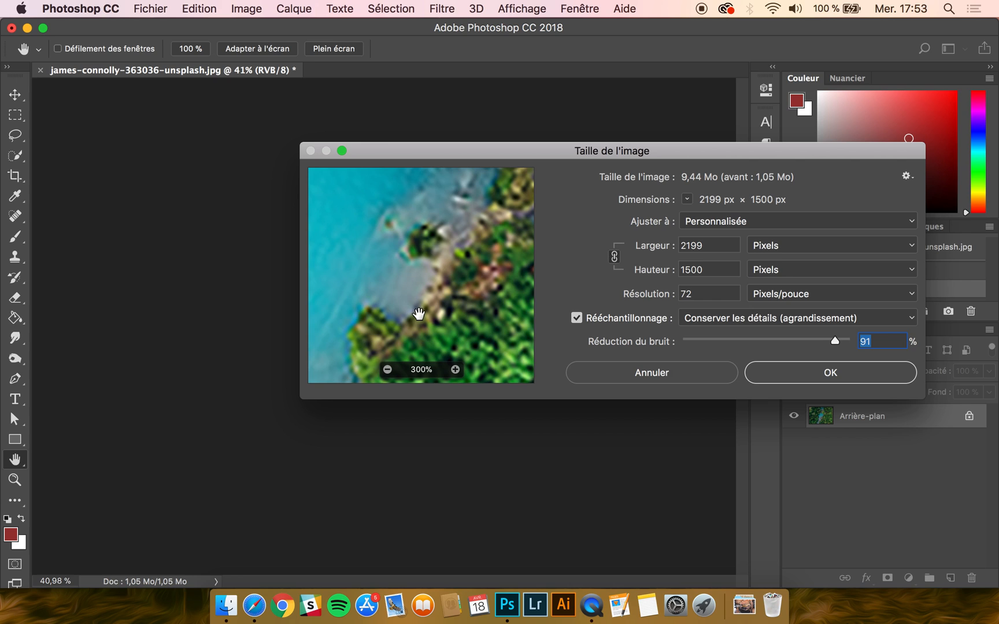
Step: Try the resampling methods Conserver les détails 2.0, Bicubique plus lisse, Bicubique plus net and Bicubique (dégradés lisses) on the enlarged image
{"action": "left_click", "coordinate": [710, 318]}
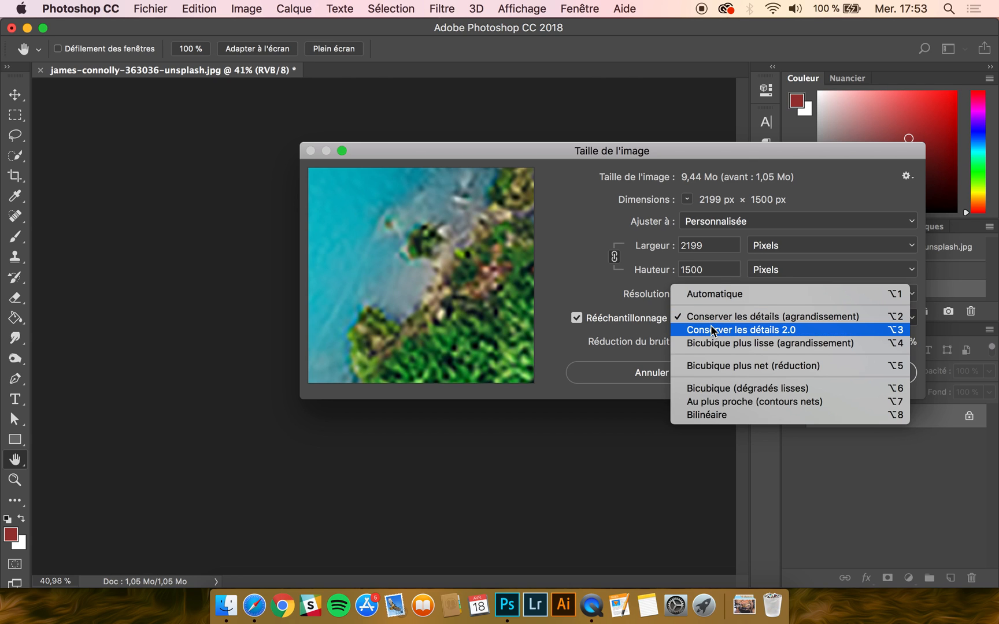
{"action": "left_click", "coordinate": [719, 331]}
{"action": "left_click", "coordinate": [719, 327]}
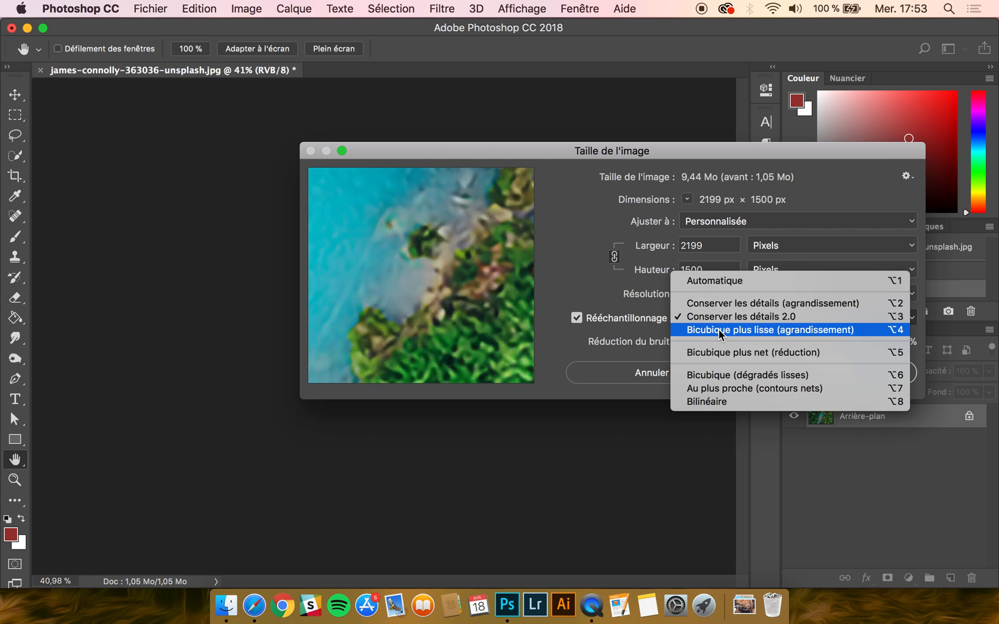
{"action": "left_click", "coordinate": [718, 328]}
{"action": "left_click", "coordinate": [712, 315]}
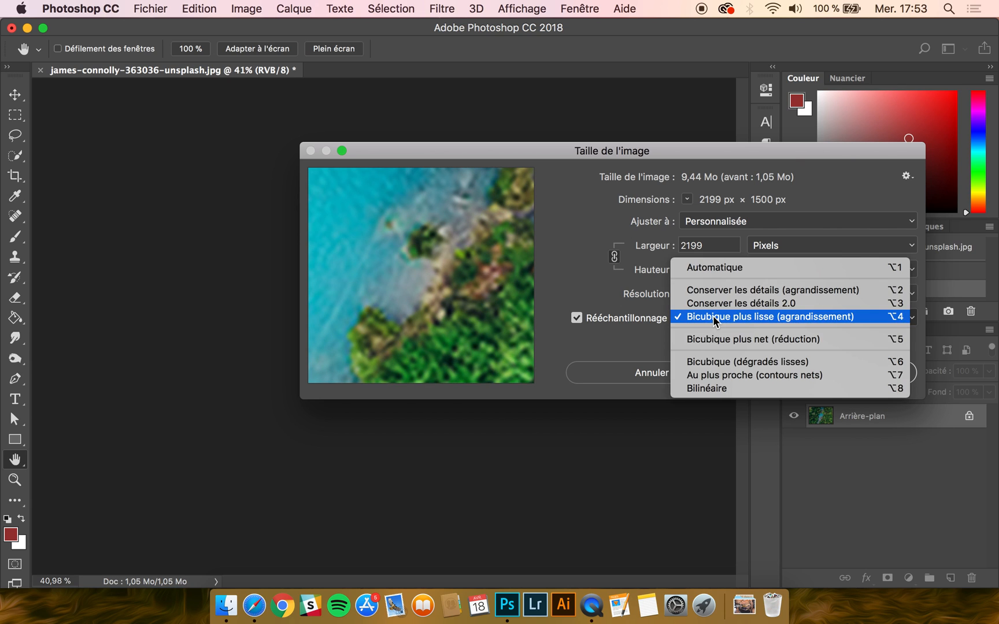
{"action": "left_click", "coordinate": [713, 340]}
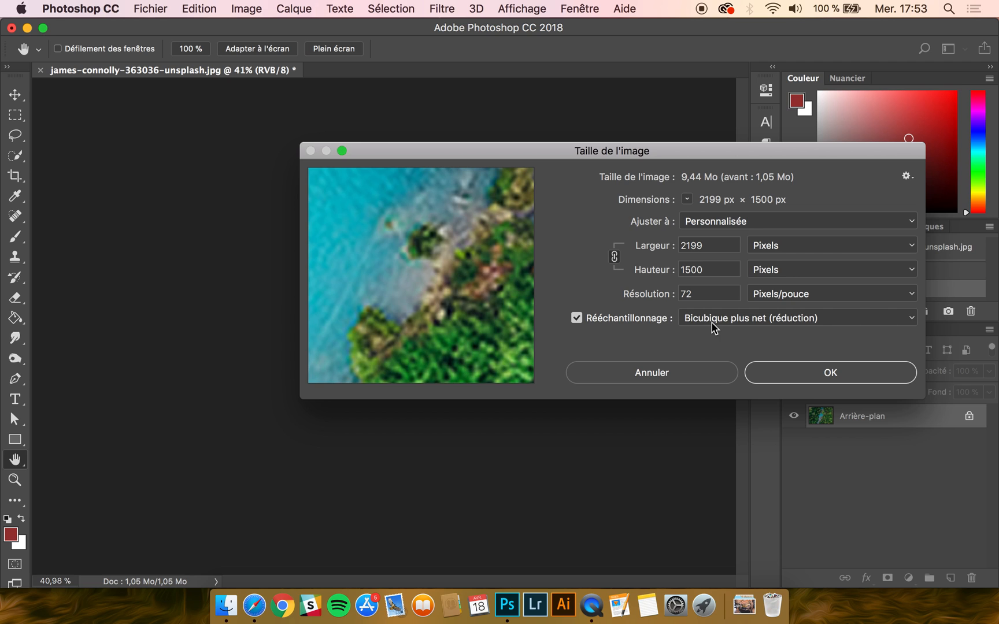
{"action": "left_click", "coordinate": [713, 328]}
{"action": "left_click", "coordinate": [715, 340]}
Step: Set the resampling method back to Automatique and return the preview zoom to 100%
{"action": "left_click", "coordinate": [713, 321]}
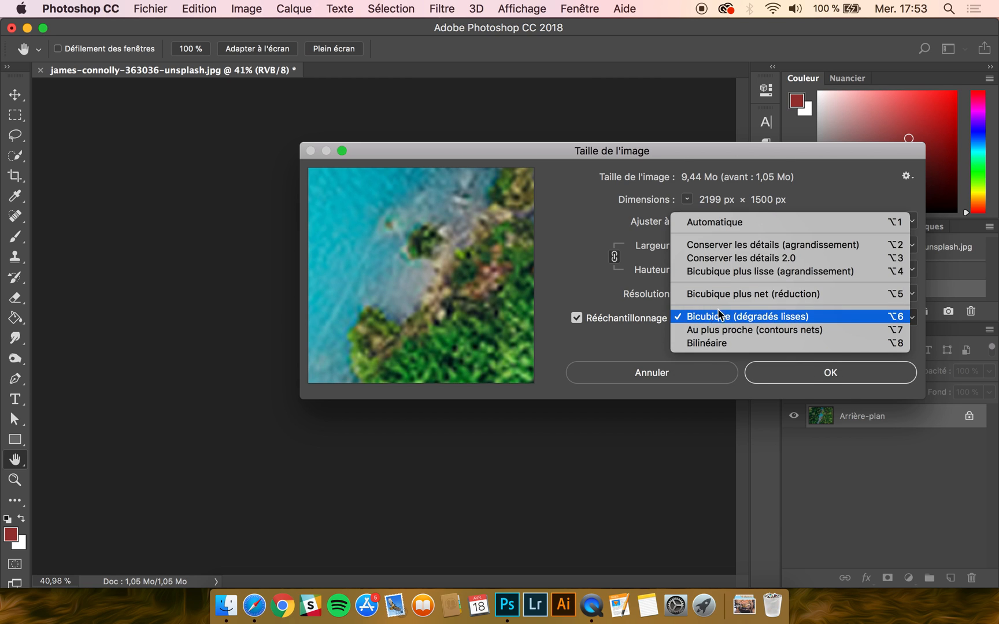
{"action": "left_click", "coordinate": [721, 223]}
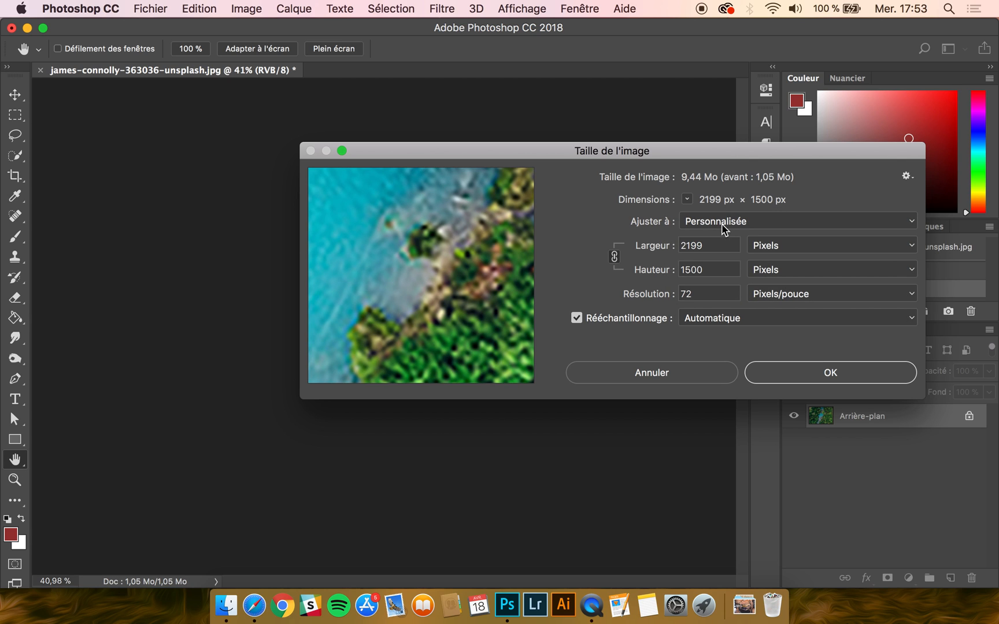
{"action": "mouse_move", "coordinate": [453, 283]}
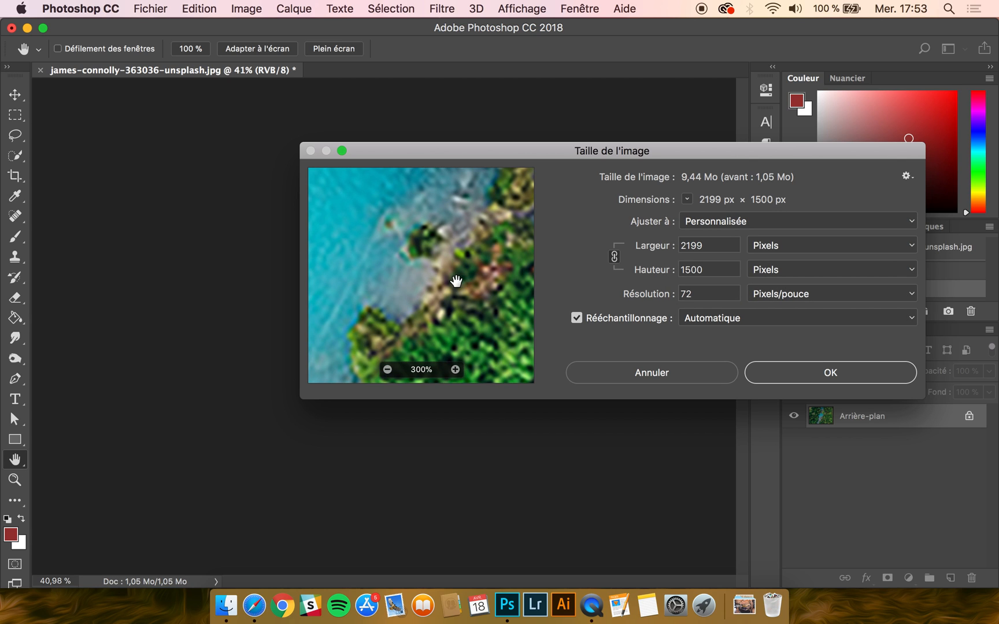
{"action": "left_click", "coordinate": [387, 370]}
{"action": "left_click", "coordinate": [387, 369]}
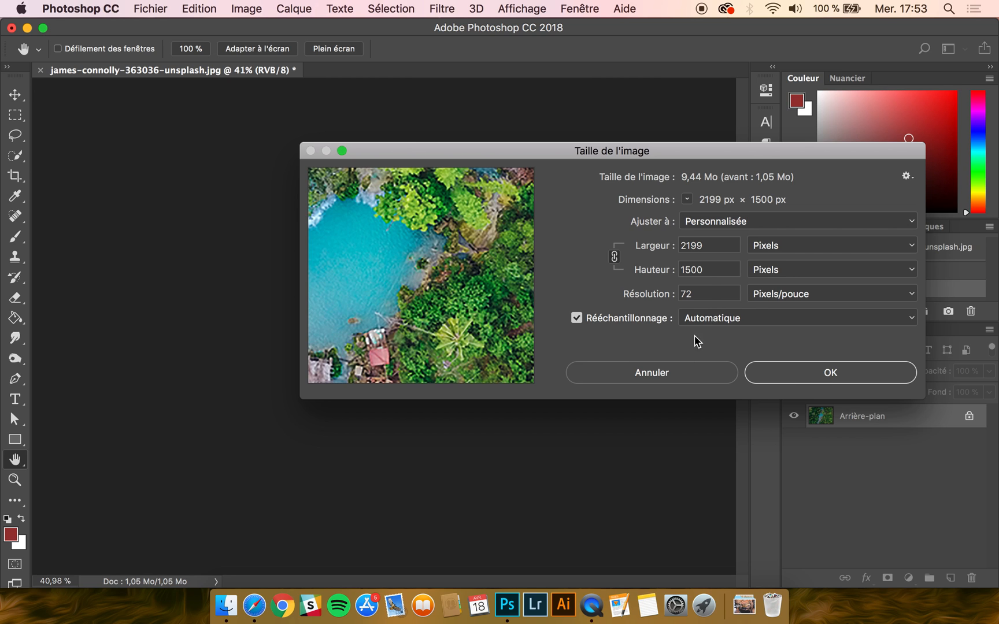
Step: Apply the enlargement of the photo to 2199 × 1500 pixels with Automatique resampling
{"action": "left_click", "coordinate": [814, 377]}
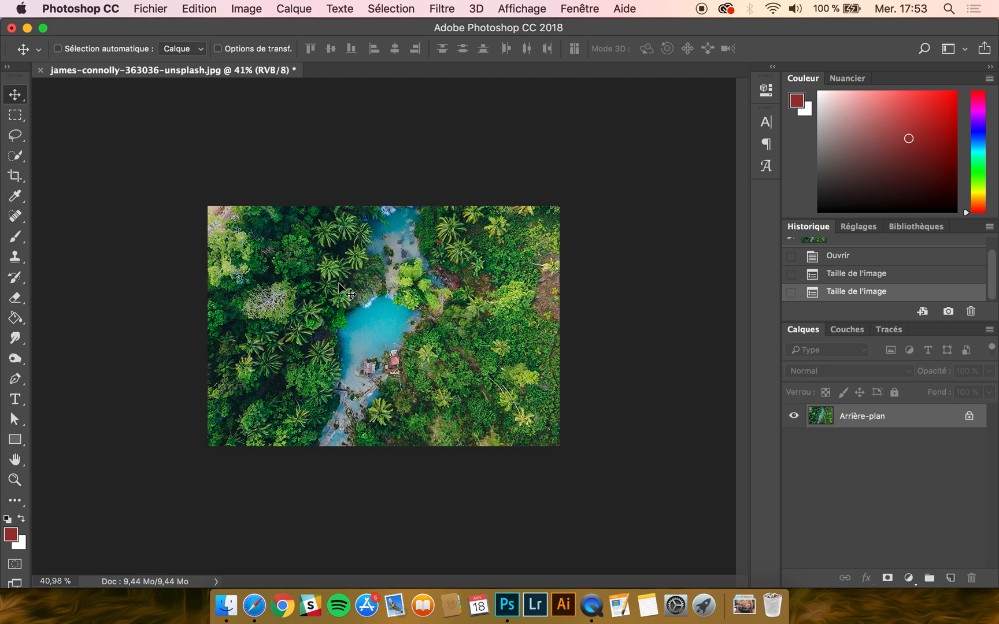
Step: Turn off resampling in the image size settings, set the resolution to 300 pixels/pouce and apply it
{"action": "left_click", "coordinate": [248, 8]}
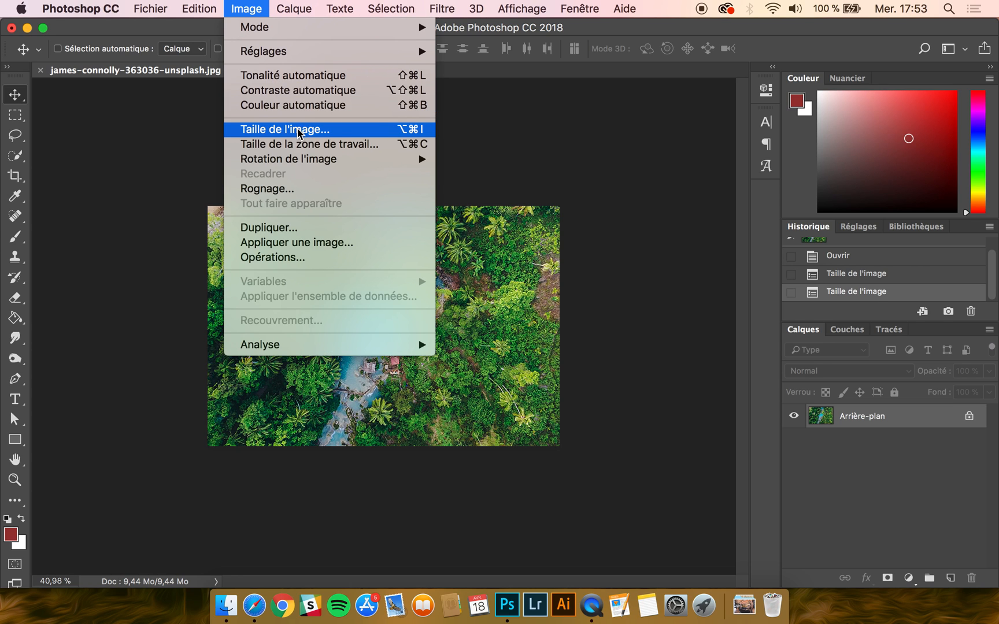
{"action": "left_click", "coordinate": [287, 129]}
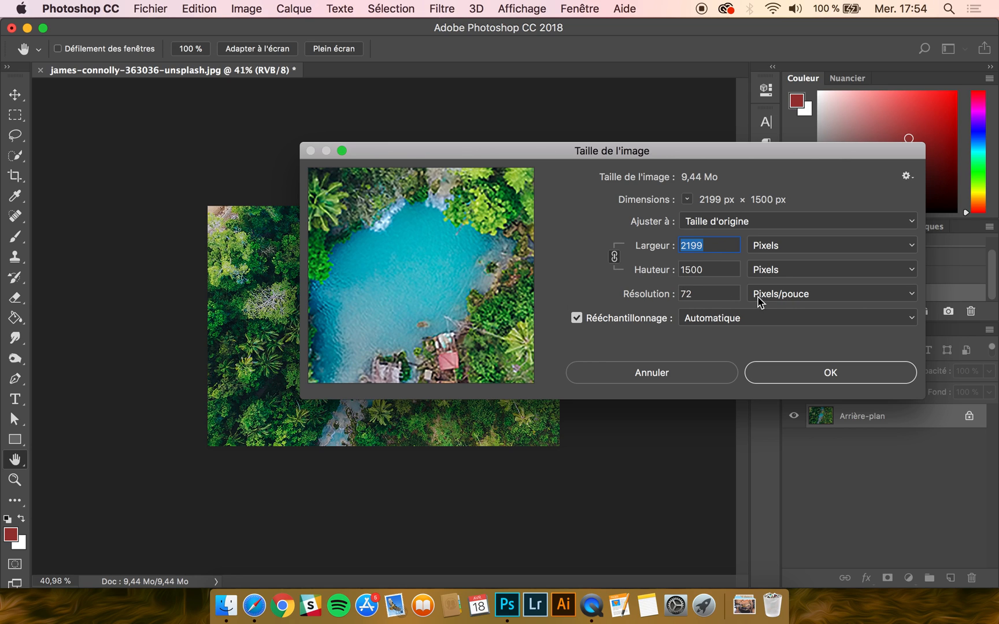
{"action": "left_click", "coordinate": [577, 318]}
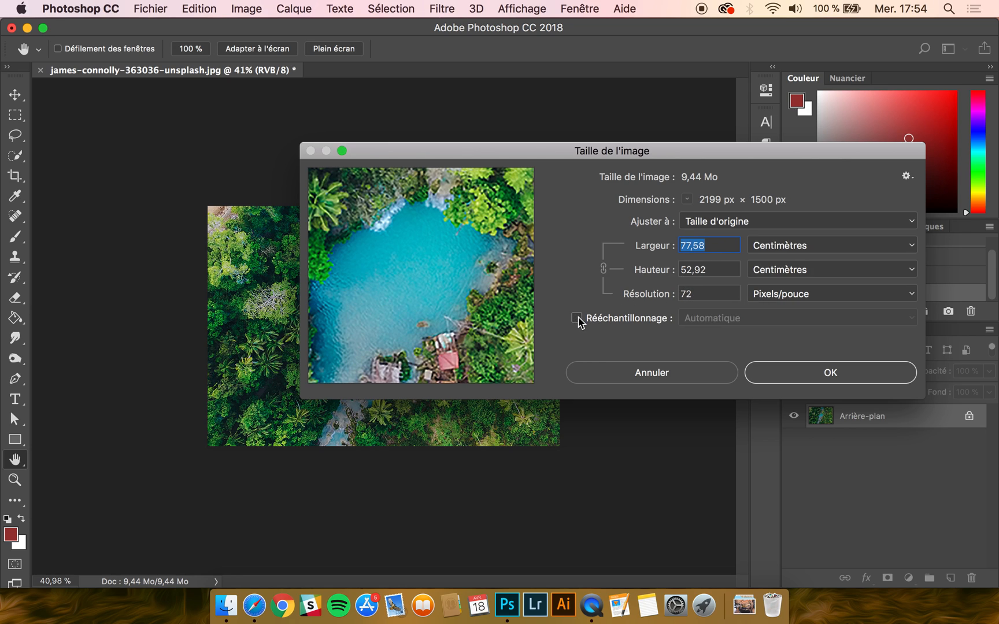
{"action": "double_click", "coordinate": [712, 293]}
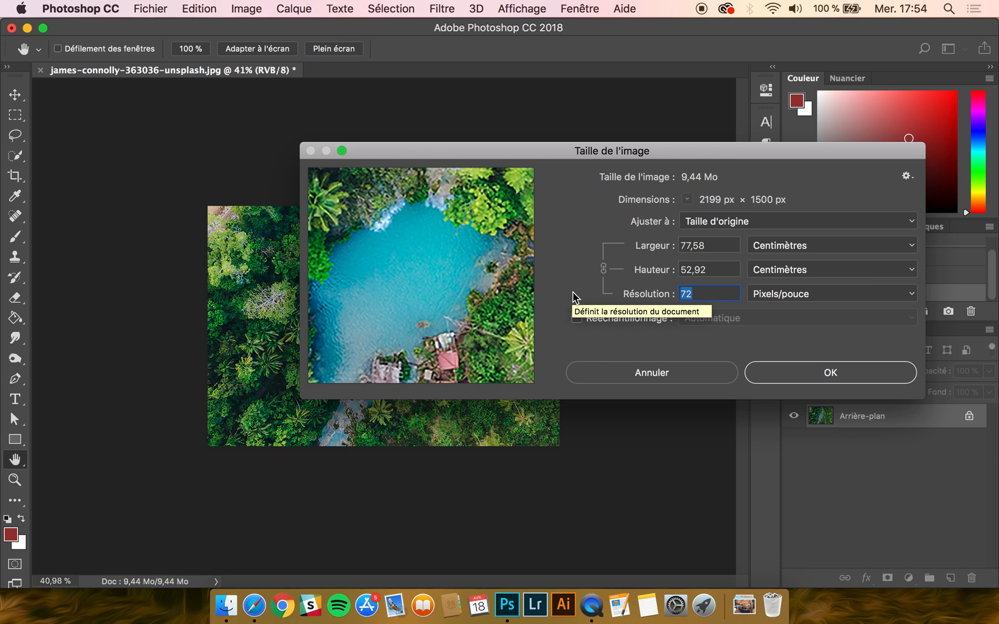
{"action": "left_click", "coordinate": [690, 295]}
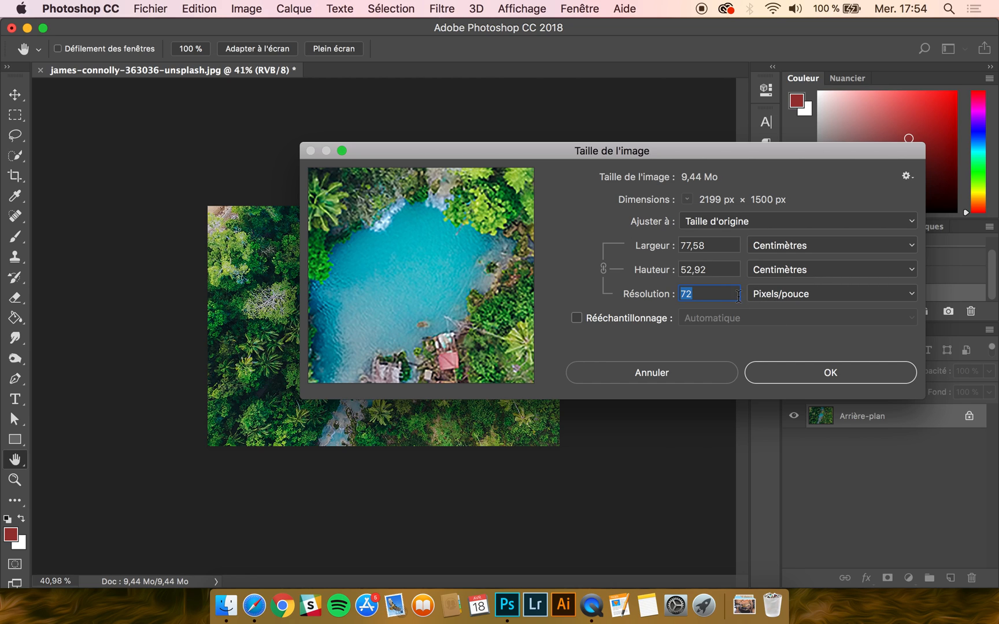
{"action": "left_click", "coordinate": [717, 297]}
{"action": "left_click", "coordinate": [798, 300]}
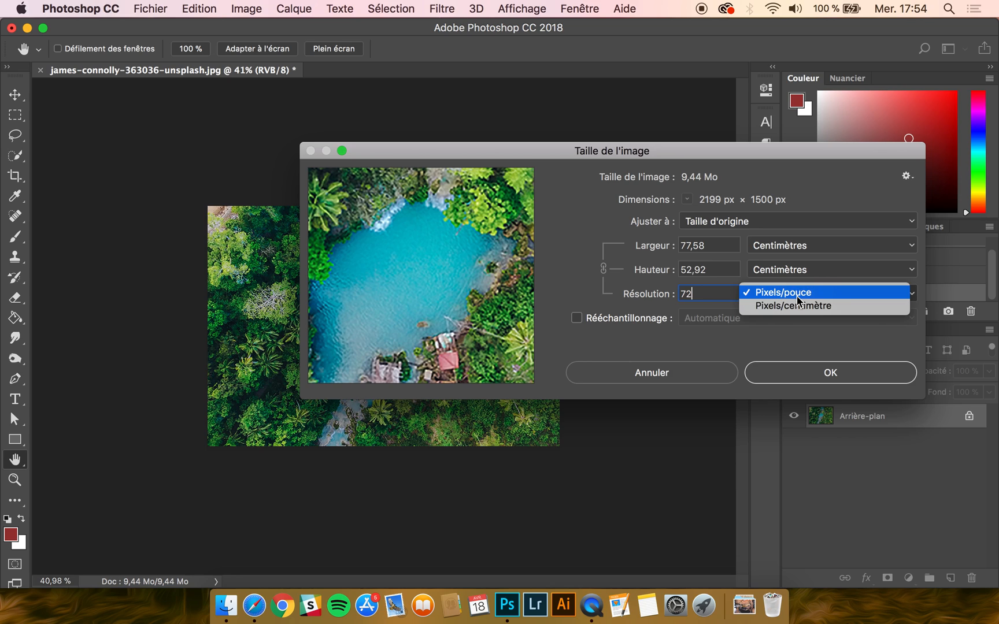
{"action": "left_click", "coordinate": [797, 296]}
{"action": "double_click", "coordinate": [720, 299]}
{"action": "type", "text": "300"}
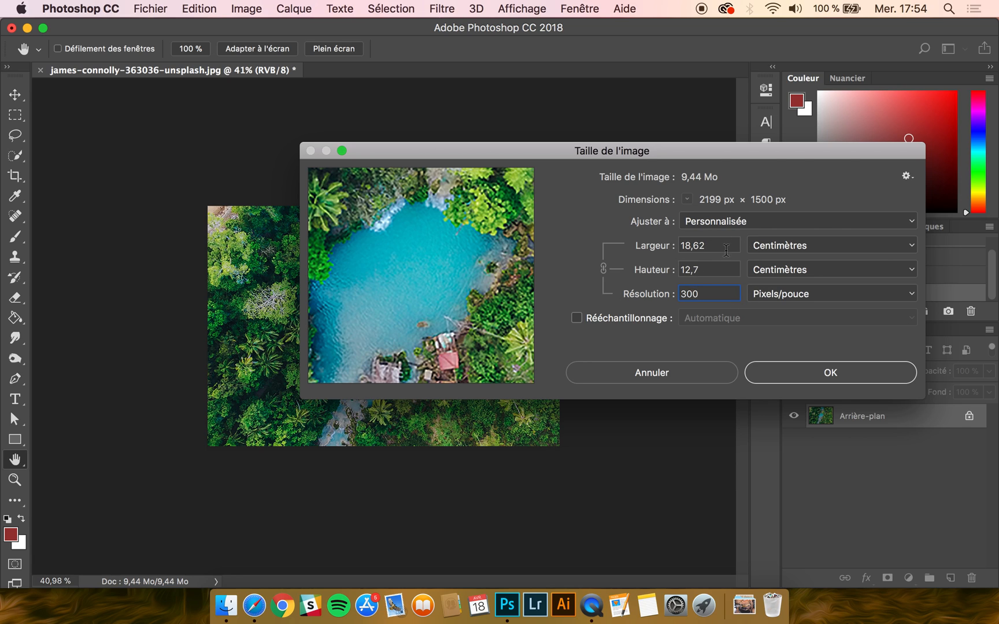
{"action": "left_click", "coordinate": [801, 378]}
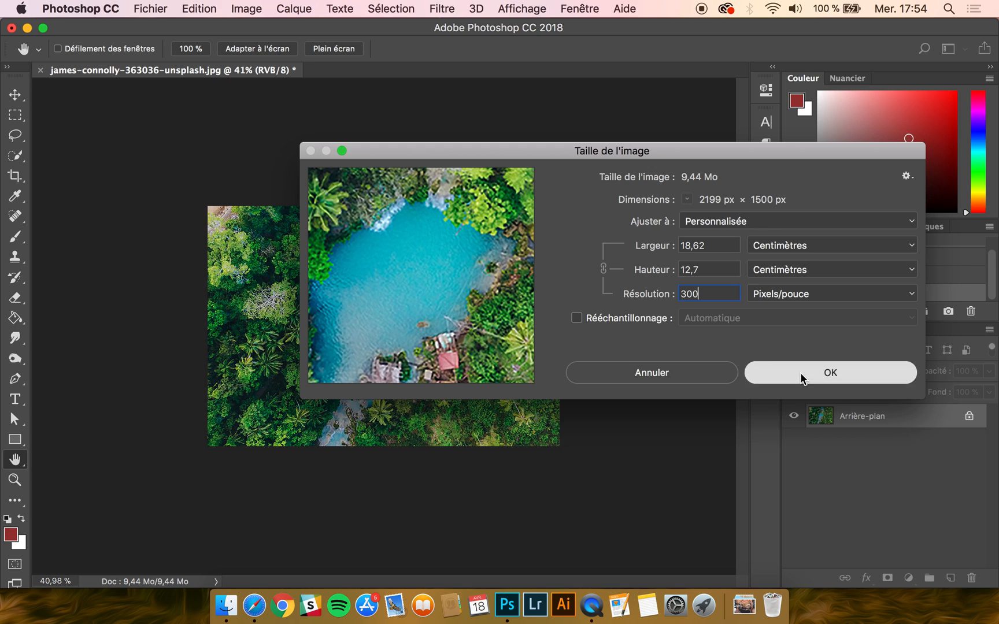
Step: Compare the document's dimensions and resolution before and after the resolution change by stepping back one image size state in the history
{"action": "left_click_drag", "start_coordinate": [139, 590], "coordinate": [164, 565]}
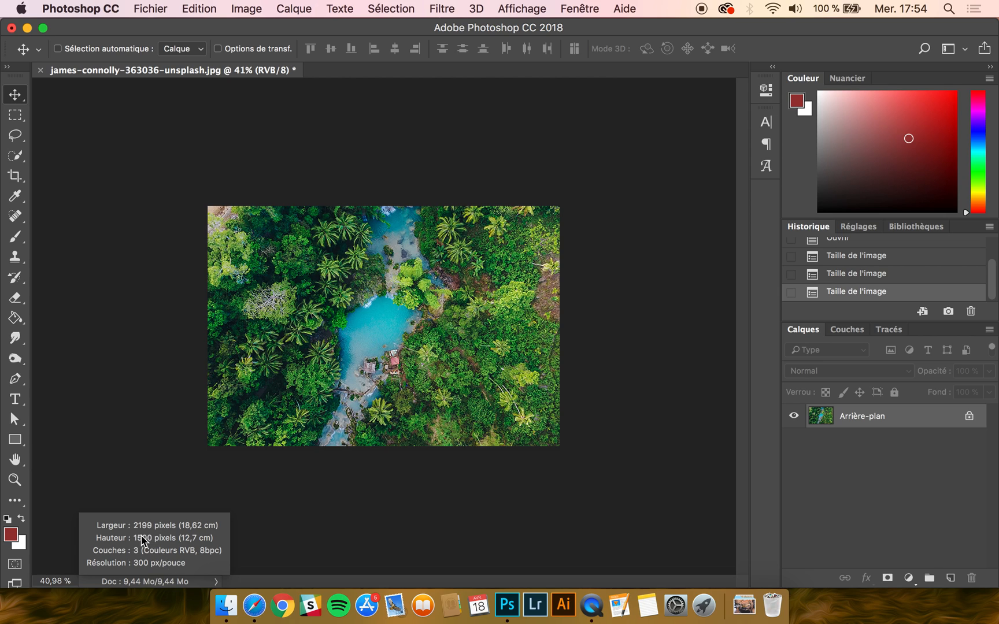
{"action": "left_click_drag", "start_coordinate": [148, 539], "coordinate": [194, 549]}
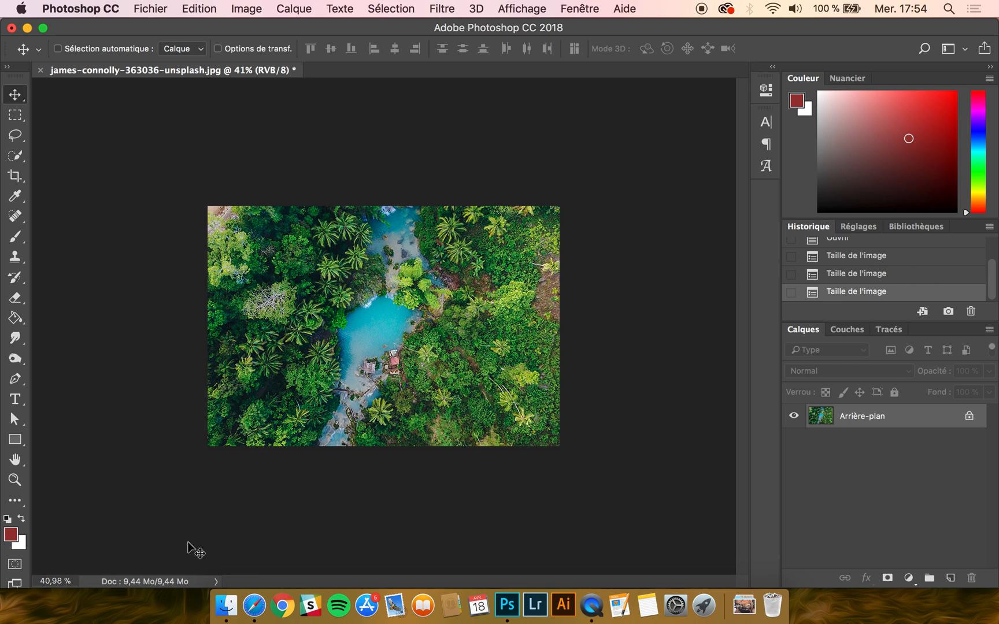
{"action": "left_click", "coordinate": [865, 275]}
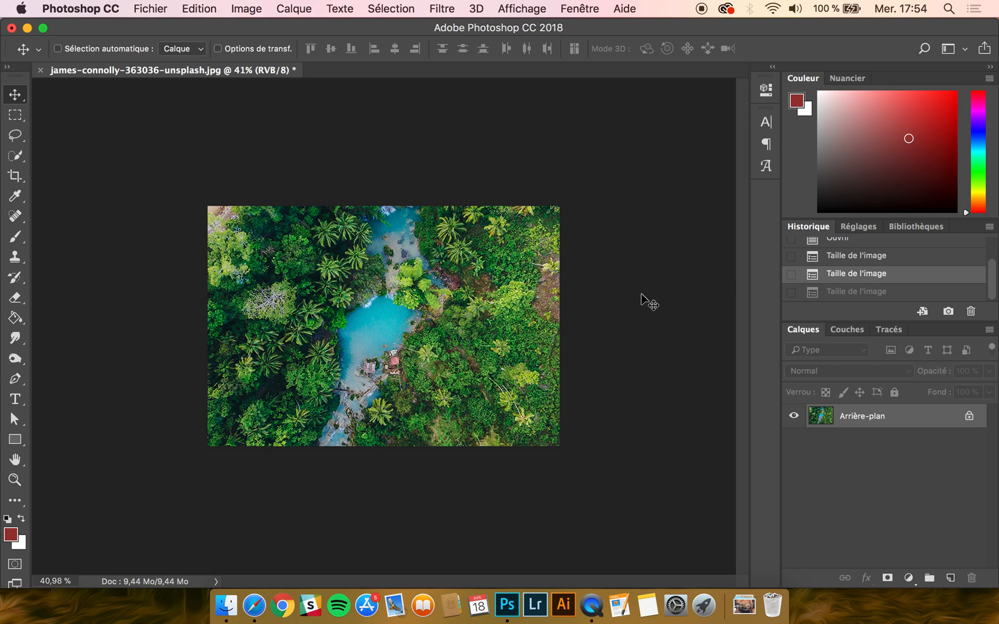
{"action": "left_click", "coordinate": [152, 581]}
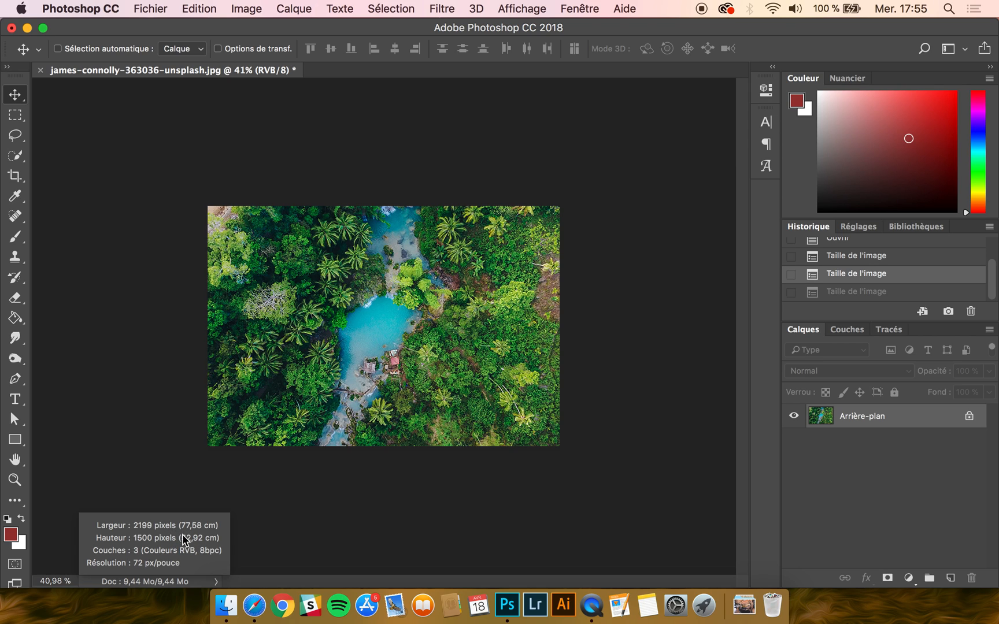
{"action": "left_click_drag", "start_coordinate": [179, 528], "coordinate": [179, 530]}
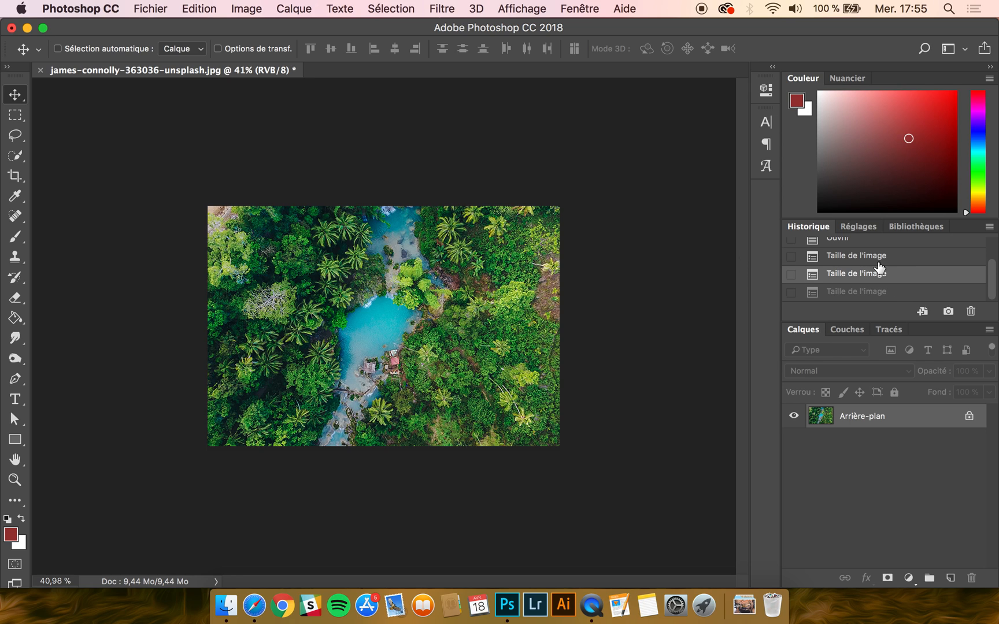
Step: Check the image size settings without changing them, and restore the photo to its originally opened state from the history snapshot
{"action": "scroll", "coordinate": [878, 267], "scroll_direction": "up", "scroll_amount": 3}
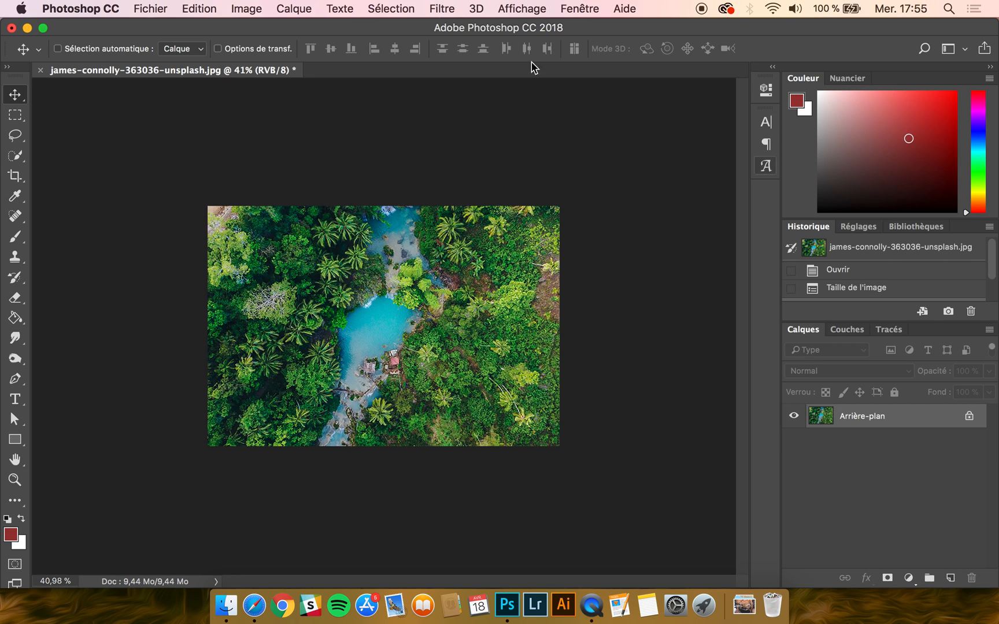
{"action": "left_click", "coordinate": [246, 8]}
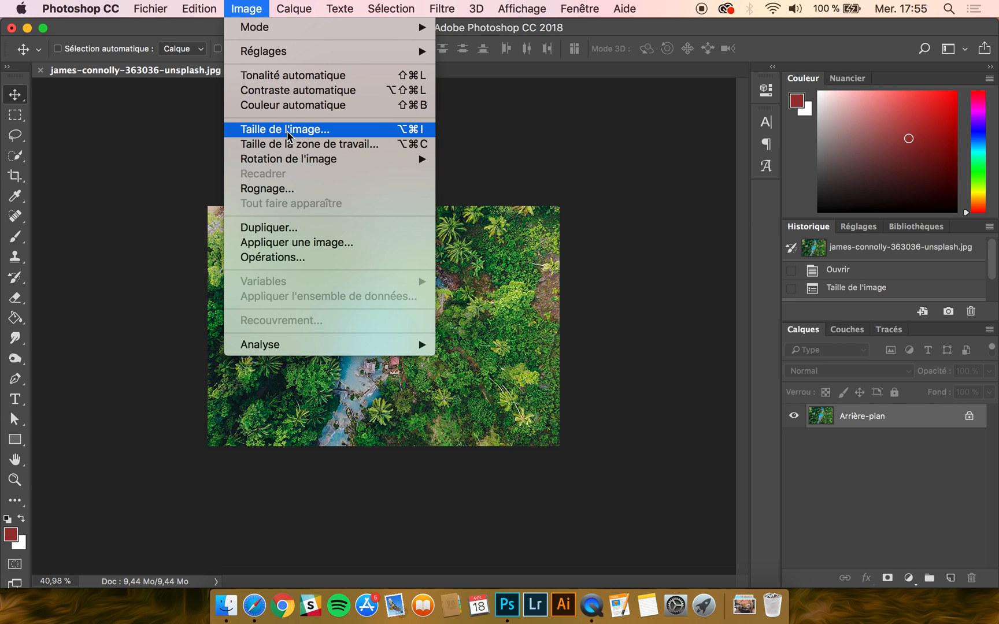
{"action": "left_click", "coordinate": [285, 130]}
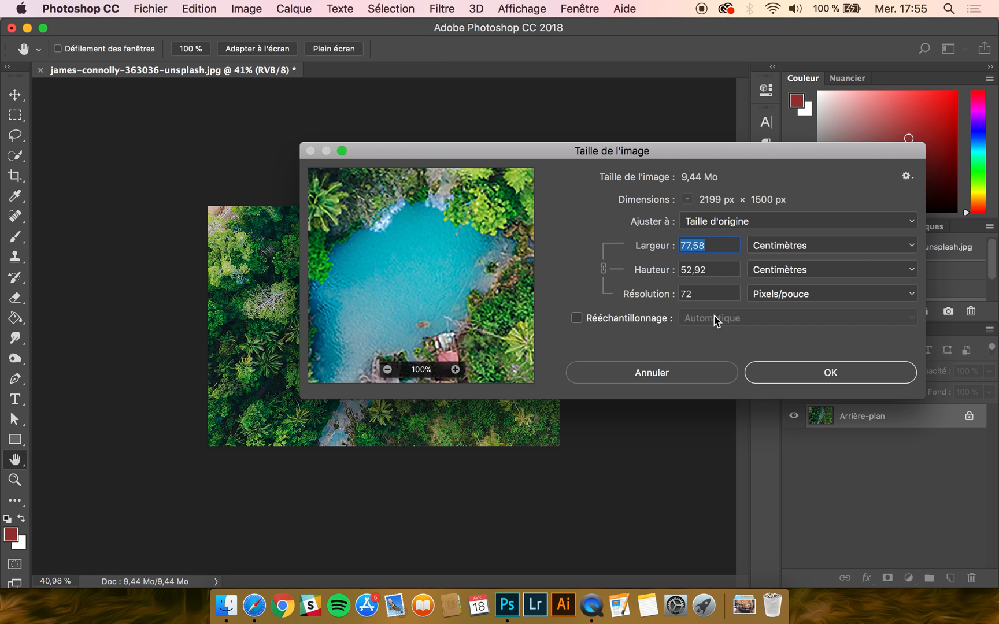
{"action": "left_click", "coordinate": [670, 374]}
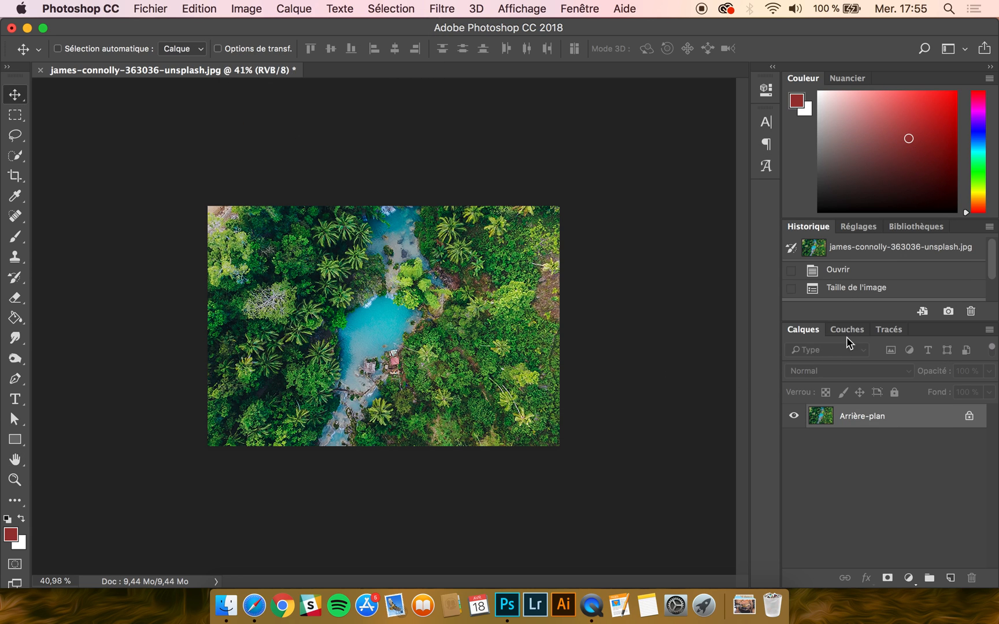
{"action": "left_click", "coordinate": [866, 252]}
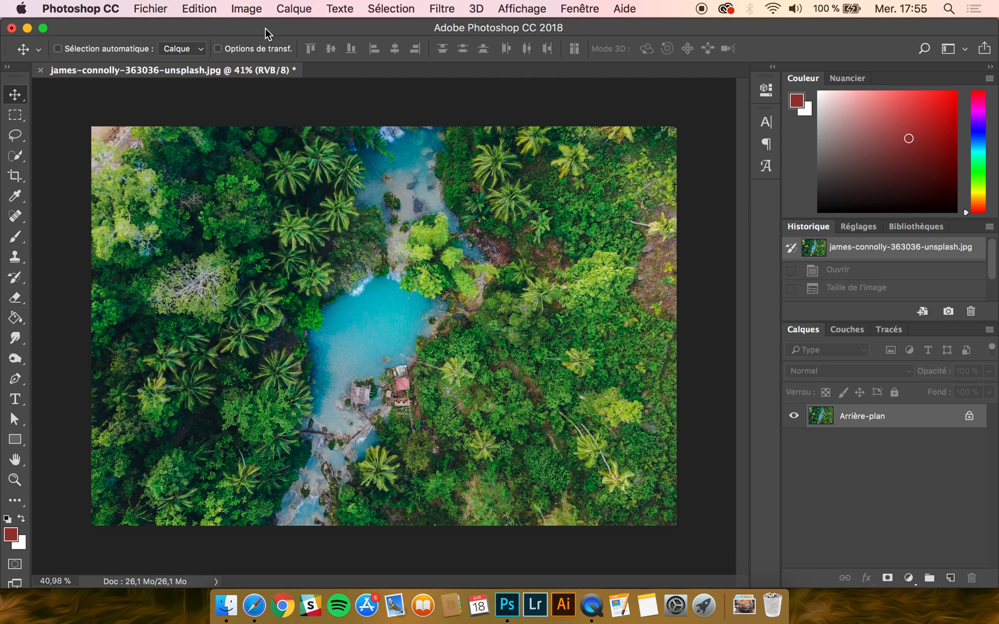
Step: Set the canvas width to 1500 pixels, keeping the centre anchor, and accept trimming the photo's sides
{"action": "left_click", "coordinate": [246, 6]}
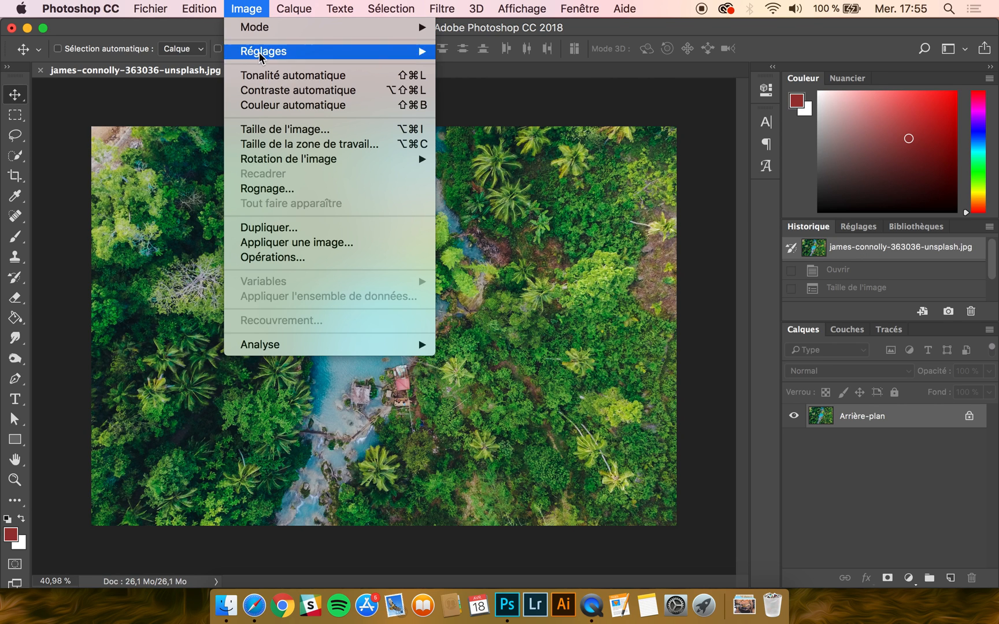
{"action": "left_click", "coordinate": [272, 152]}
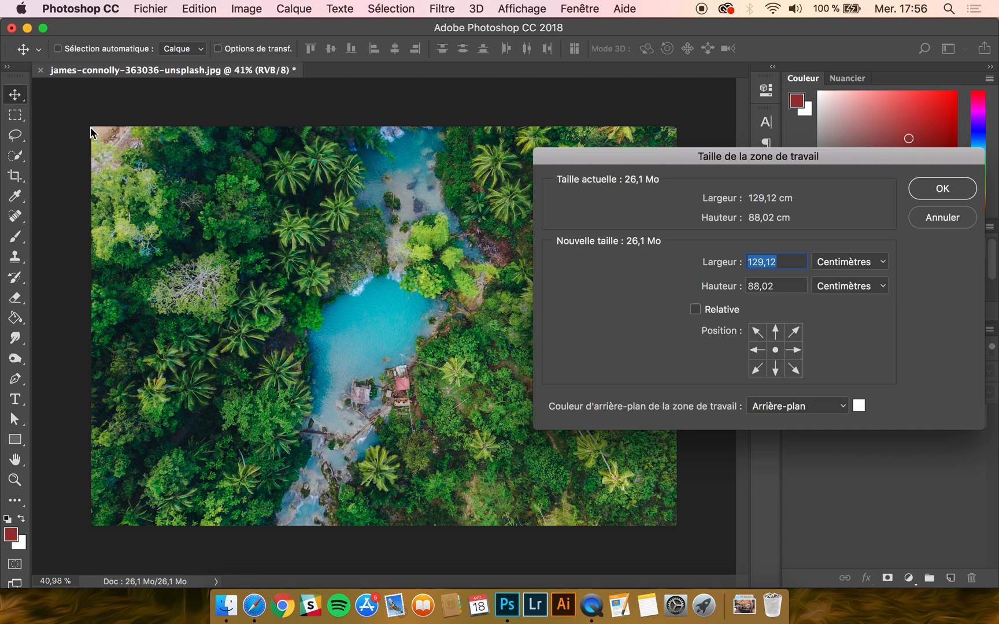
{"action": "left_click", "coordinate": [847, 266]}
{"action": "left_click", "coordinate": [832, 240]}
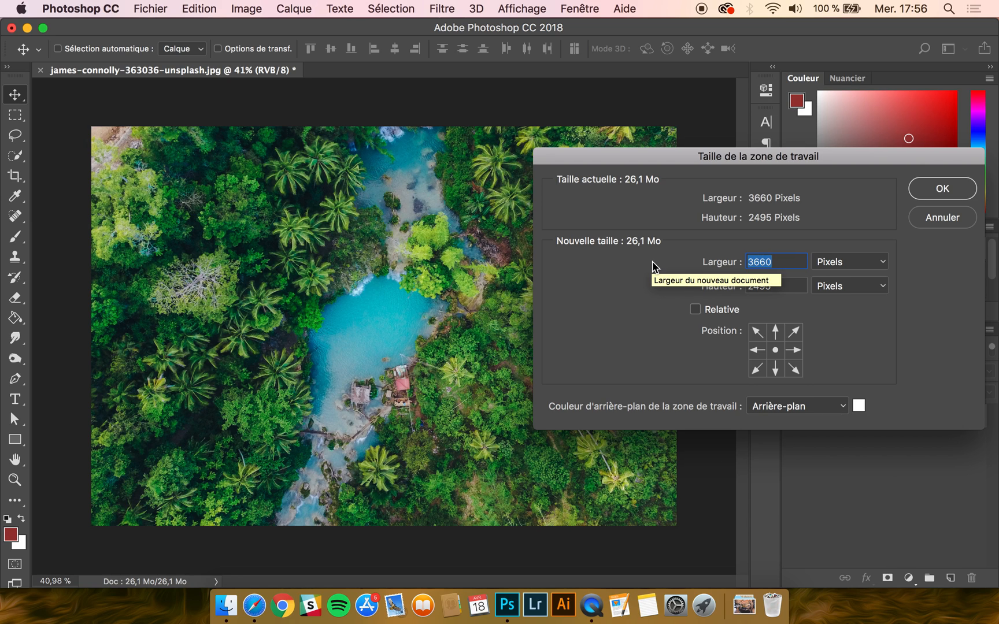
{"action": "type", "text": "1500"}
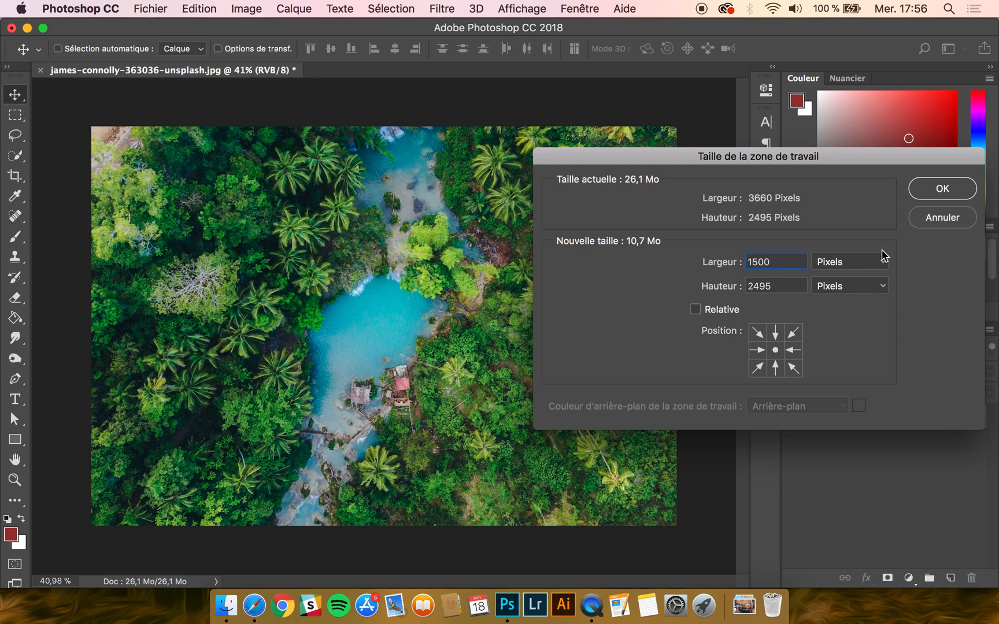
{"action": "left_click", "coordinate": [944, 193]}
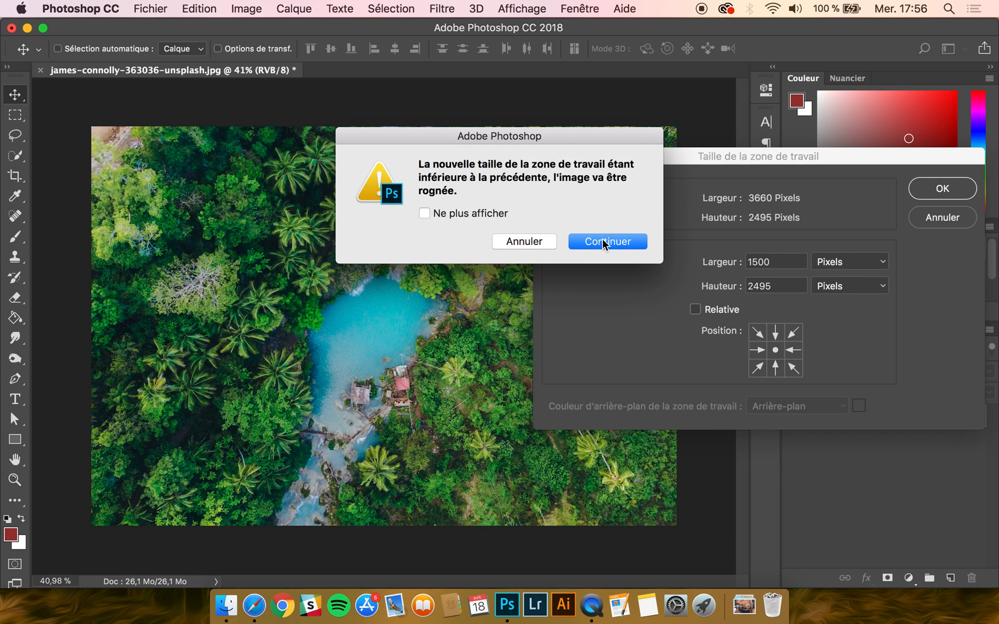
{"action": "left_click", "coordinate": [603, 243]}
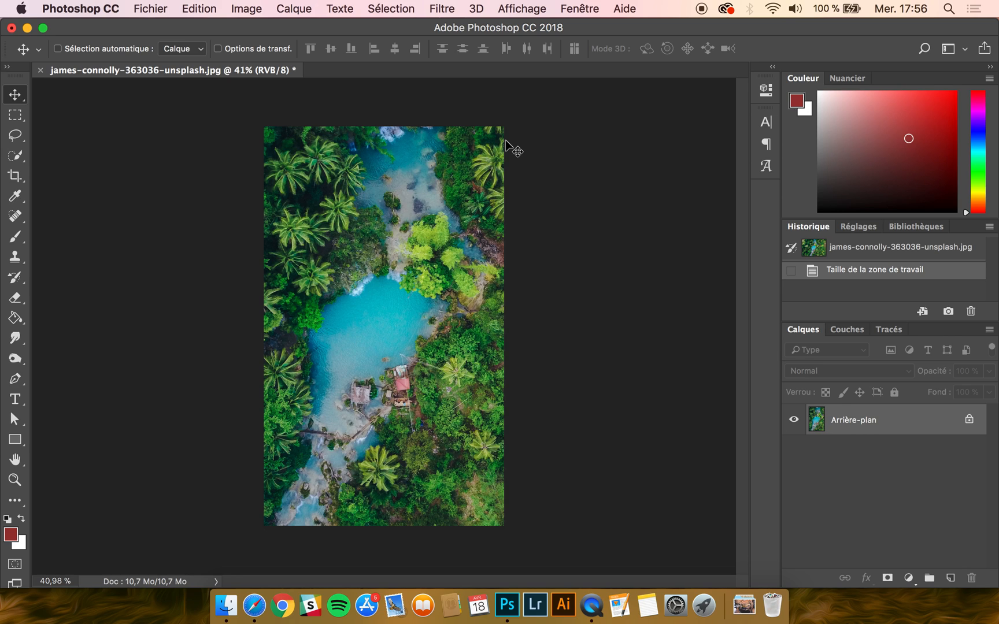
Step: Undo the canvas size change
{"action": "key", "text": "super"}
{"action": "key", "text": "super+z"}
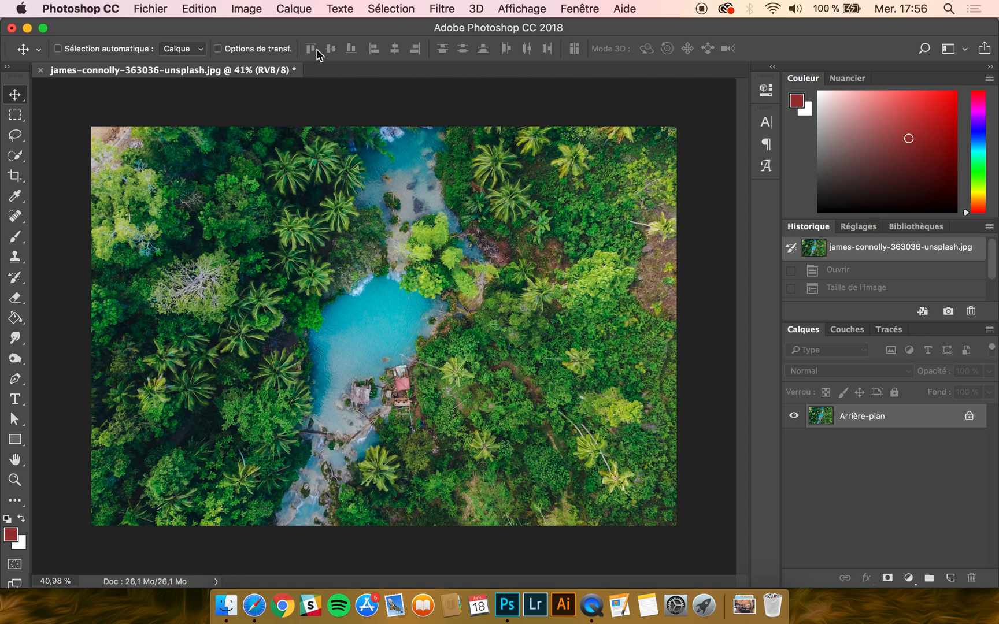
{"action": "left_click", "coordinate": [257, 9]}
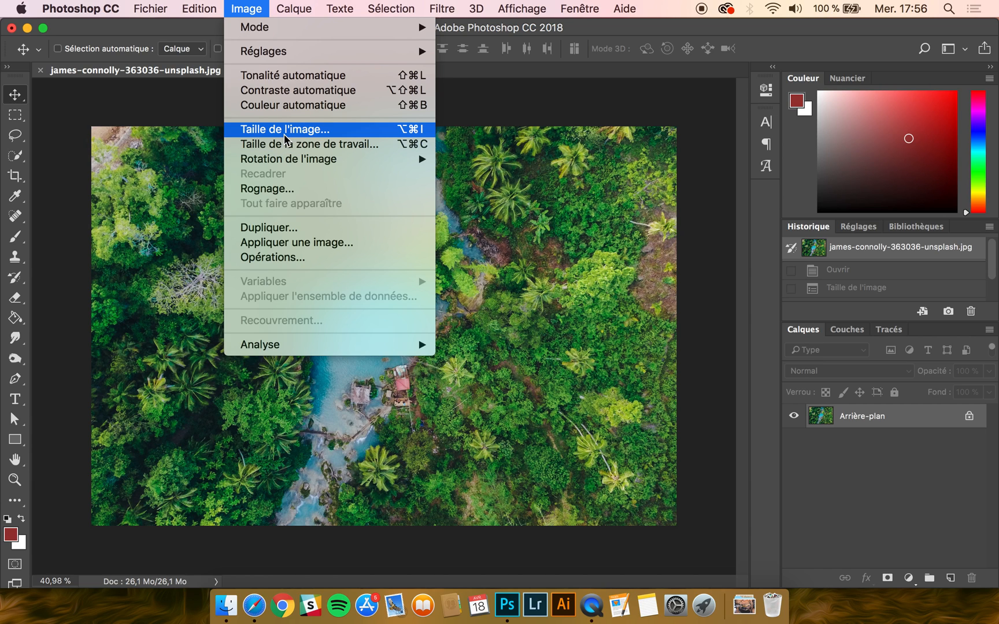
{"action": "left_click", "coordinate": [249, 3]}
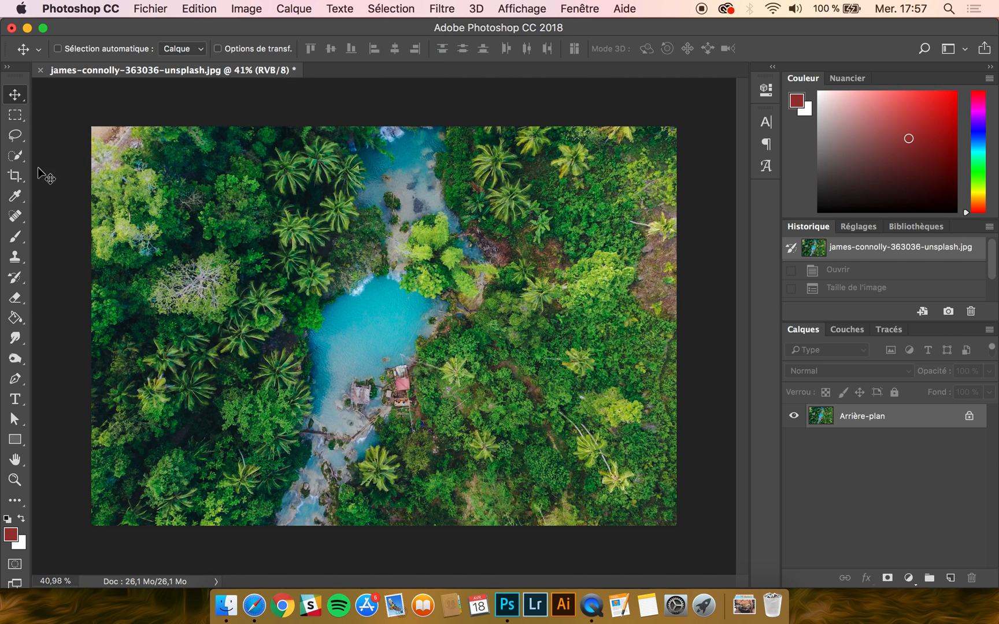
Step: Crop the photo slightly inward from its upper-left corner with the Crop tool, and restore the original photo from the history snapshot
{"action": "left_click_drag", "start_coordinate": [20, 181], "coordinate": [65, 174]}
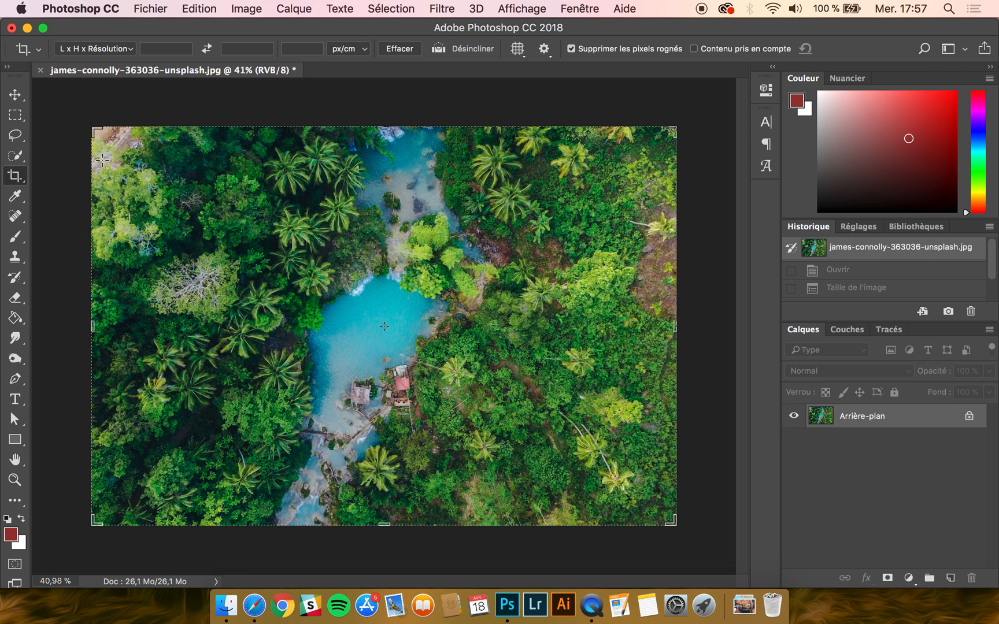
{"action": "left_click_drag", "start_coordinate": [97, 132], "coordinate": [111, 151]}
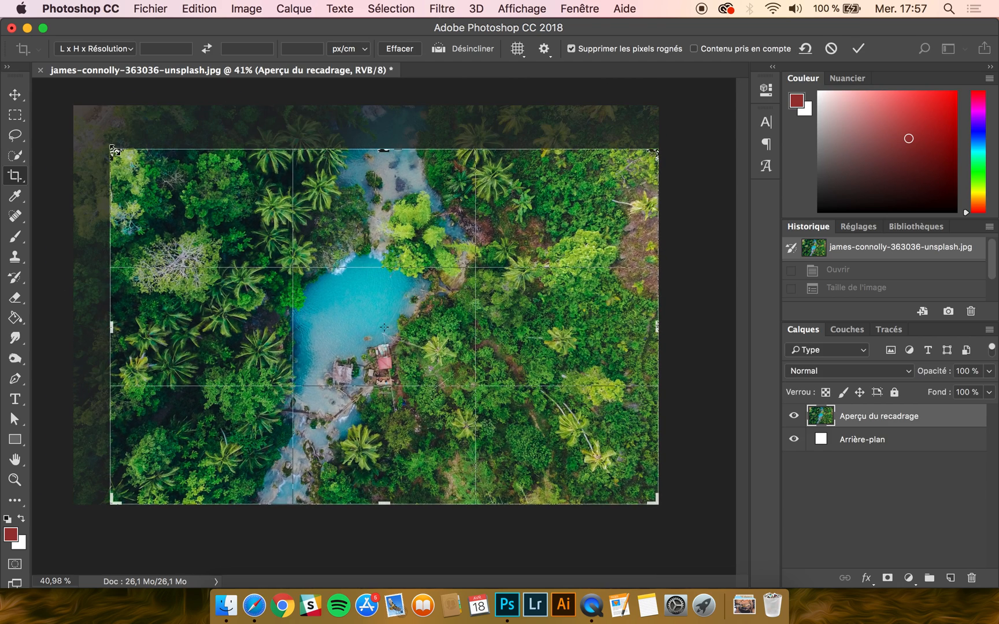
{"action": "left_click", "coordinate": [859, 49]}
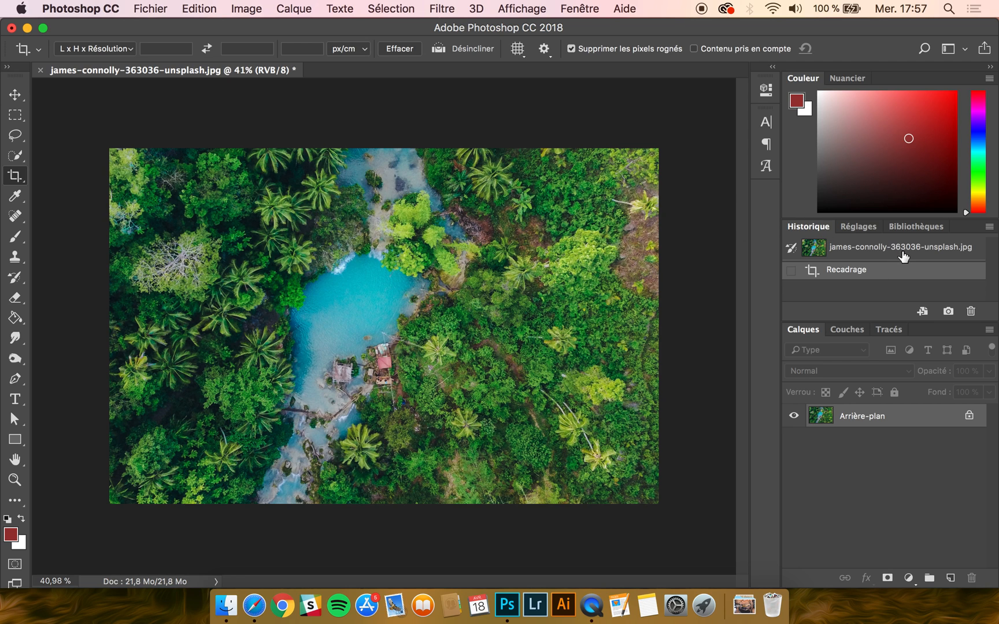
{"action": "left_click", "coordinate": [874, 253]}
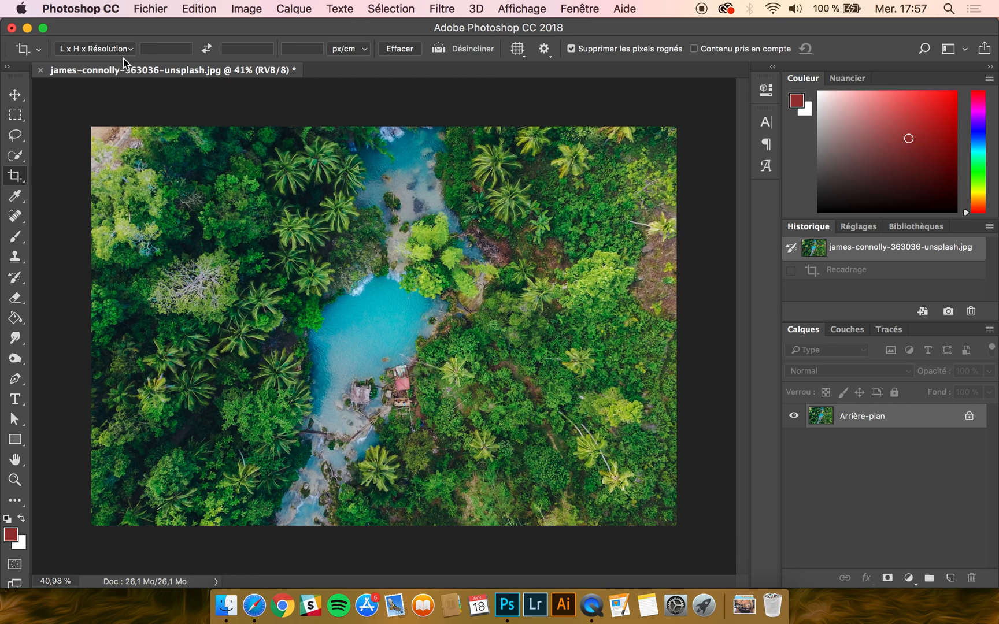
Step: Set the crop ratio to 1:1 (square) and shrink the crop frame inward from its upper-left corner
{"action": "left_click", "coordinate": [112, 48]}
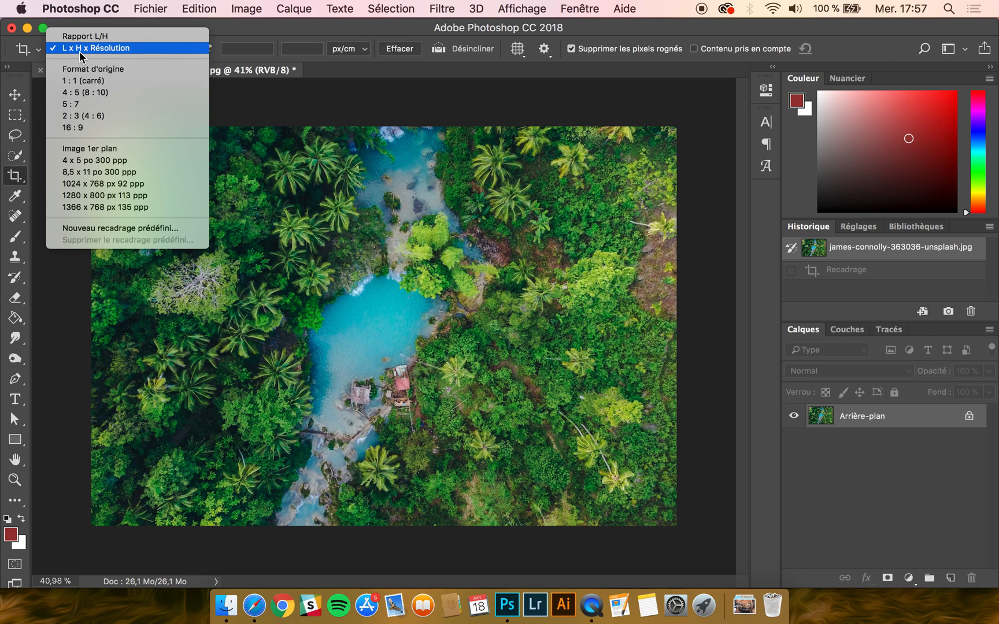
{"action": "left_click", "coordinate": [82, 81]}
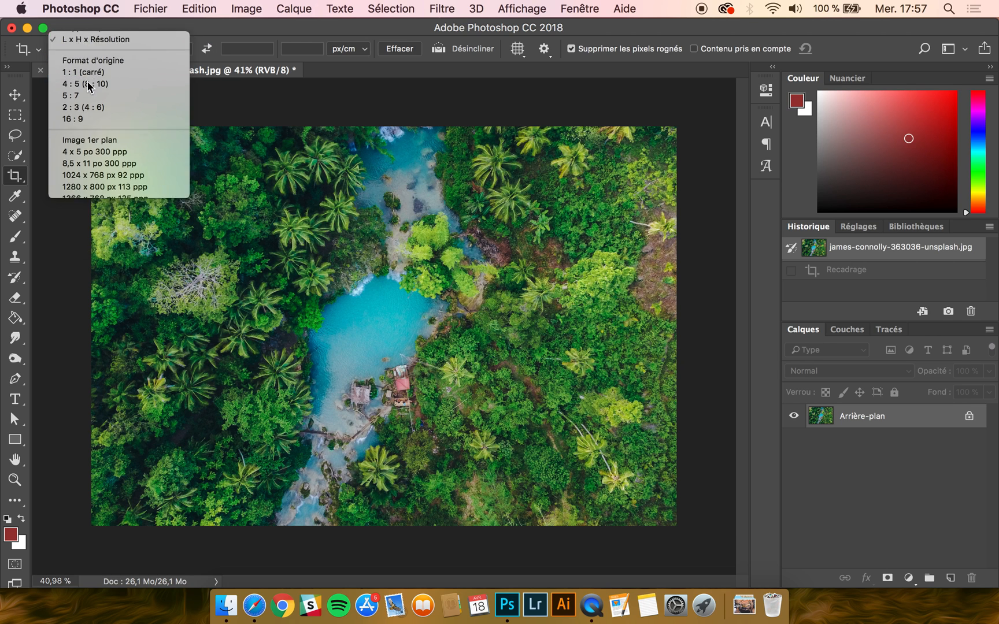
{"action": "left_click_drag", "start_coordinate": [183, 130], "coordinate": [199, 168]}
Step: Change the crop ratio to 4:5 with its sides swapped, and set the ratio's width value to 10
{"action": "left_click", "coordinate": [95, 49]}
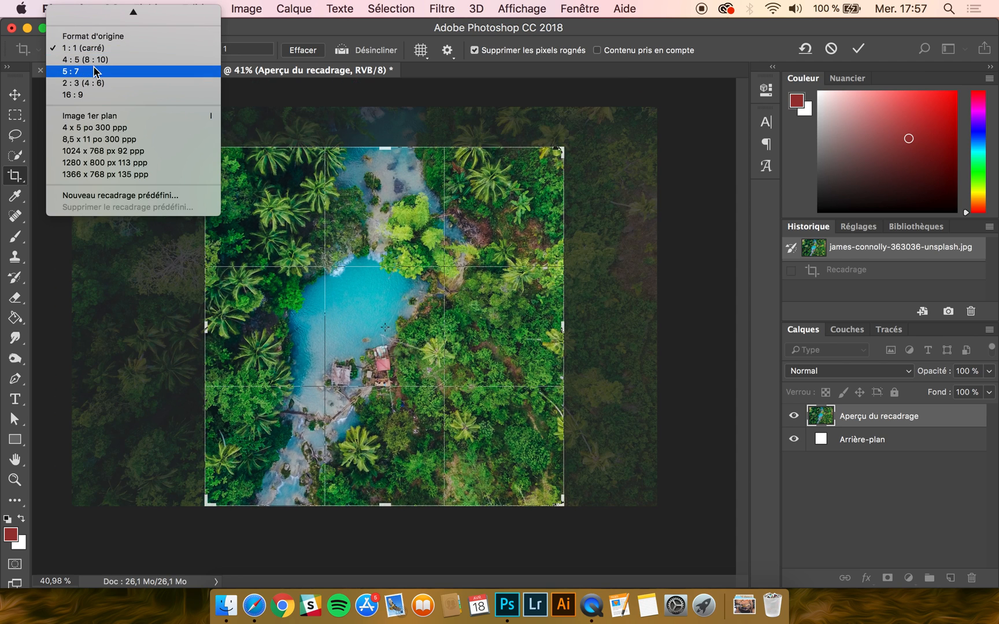
{"action": "left_click", "coordinate": [87, 57]}
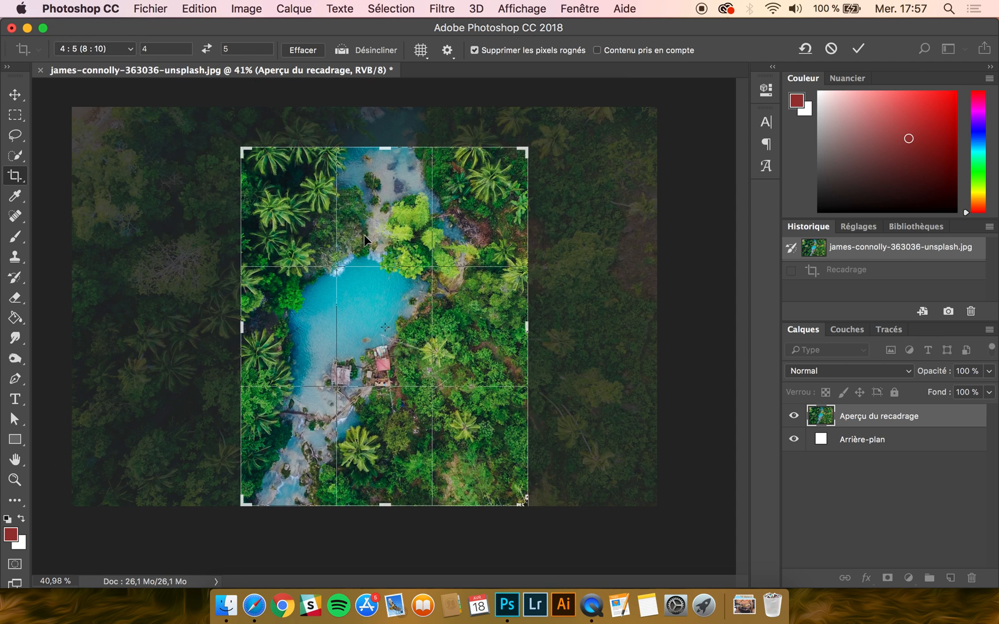
{"action": "left_click", "coordinate": [164, 49]}
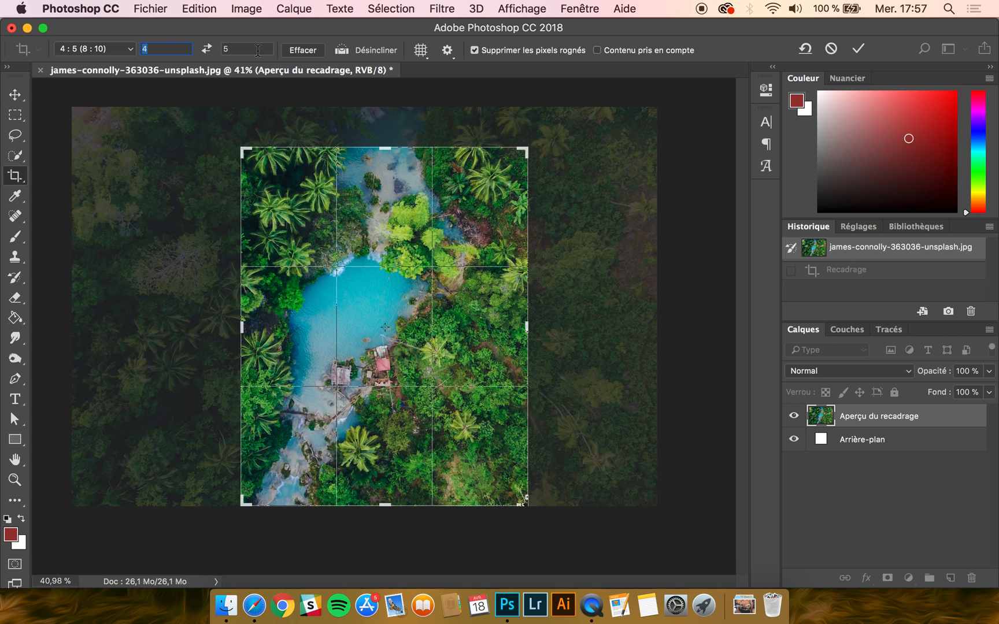
{"action": "left_click", "coordinate": [206, 48]}
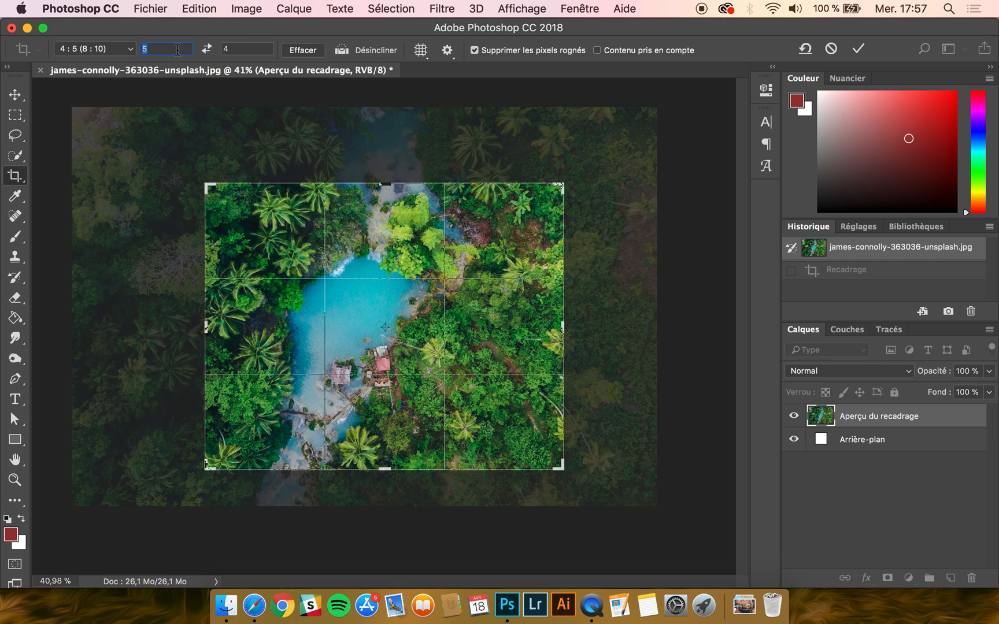
{"action": "type", "text": "10"}
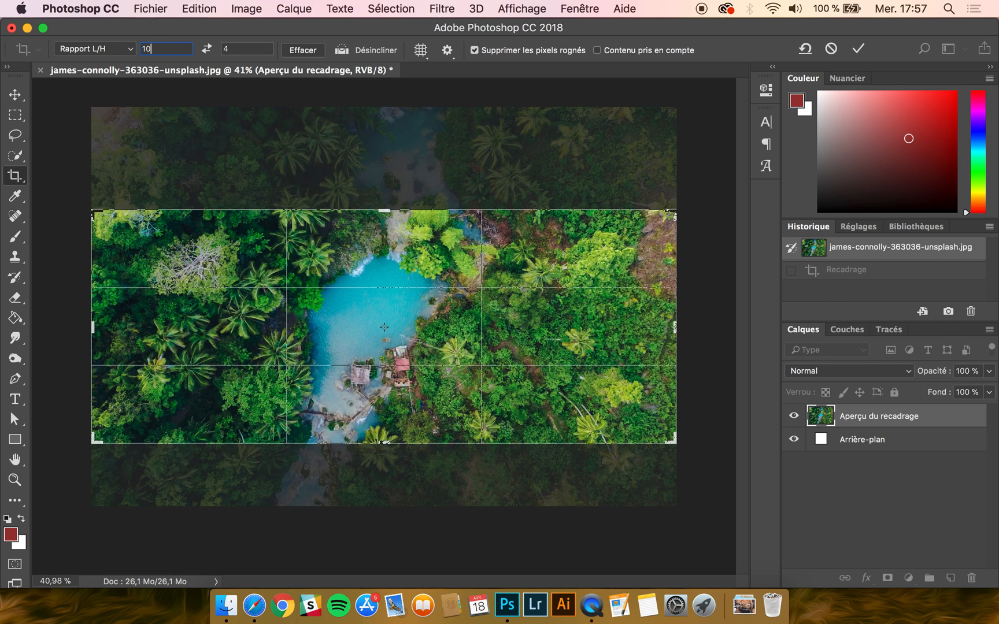
Step: Switch the crop to L x H x Résolution with no fixed values, and shrink the frame from its upper-left corner
{"action": "left_click", "coordinate": [89, 48]}
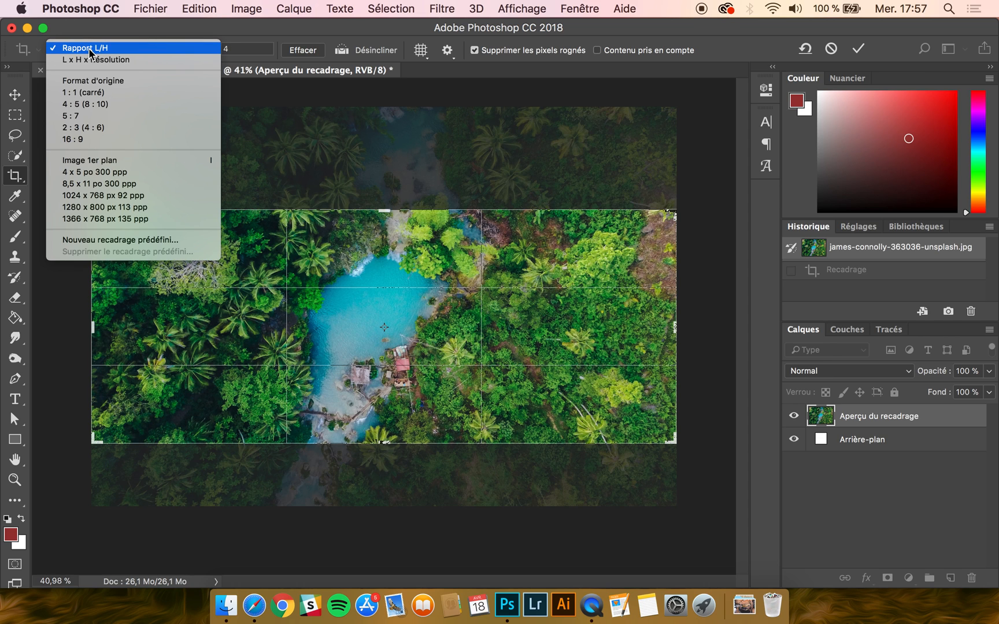
{"action": "left_click", "coordinate": [91, 59]}
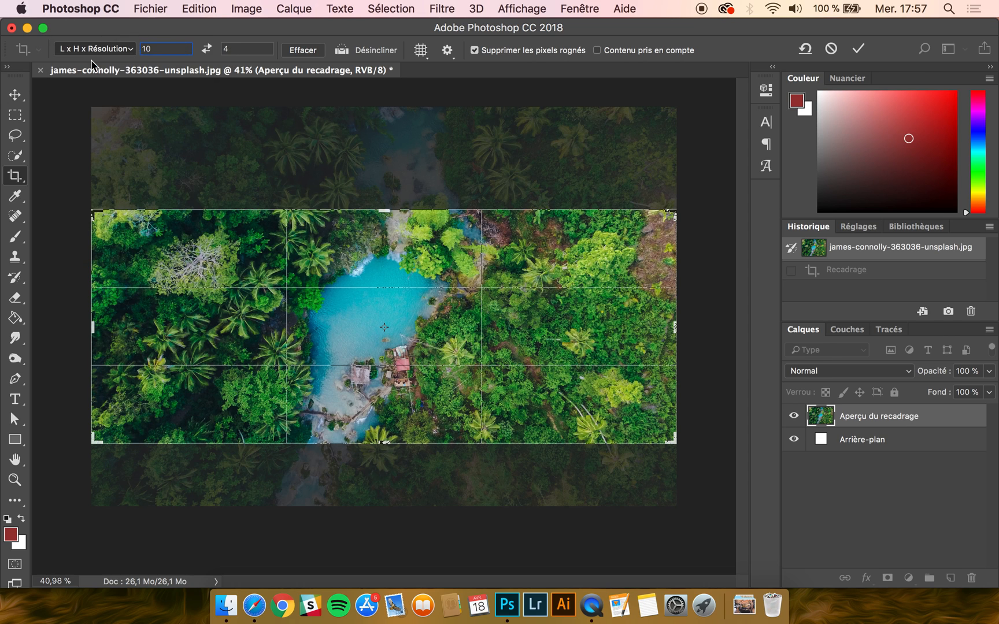
{"action": "left_click_drag", "start_coordinate": [92, 212], "coordinate": [151, 160]}
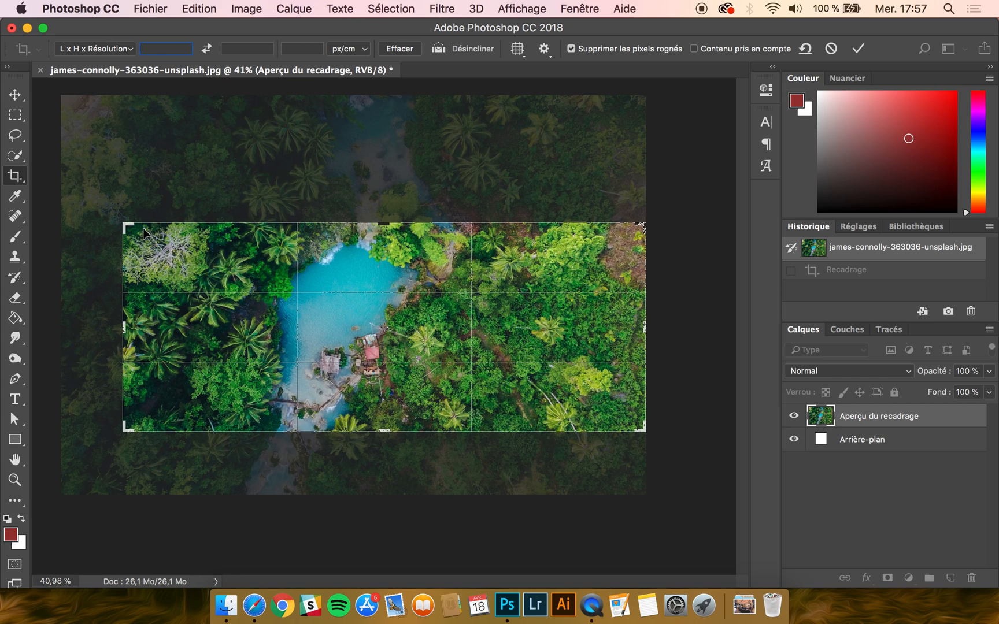
Step: Crop the photo to a square around the lagoon, using the 1:1 preset and enlarging the frame in L x H x Résolution mode
{"action": "left_click", "coordinate": [116, 49]}
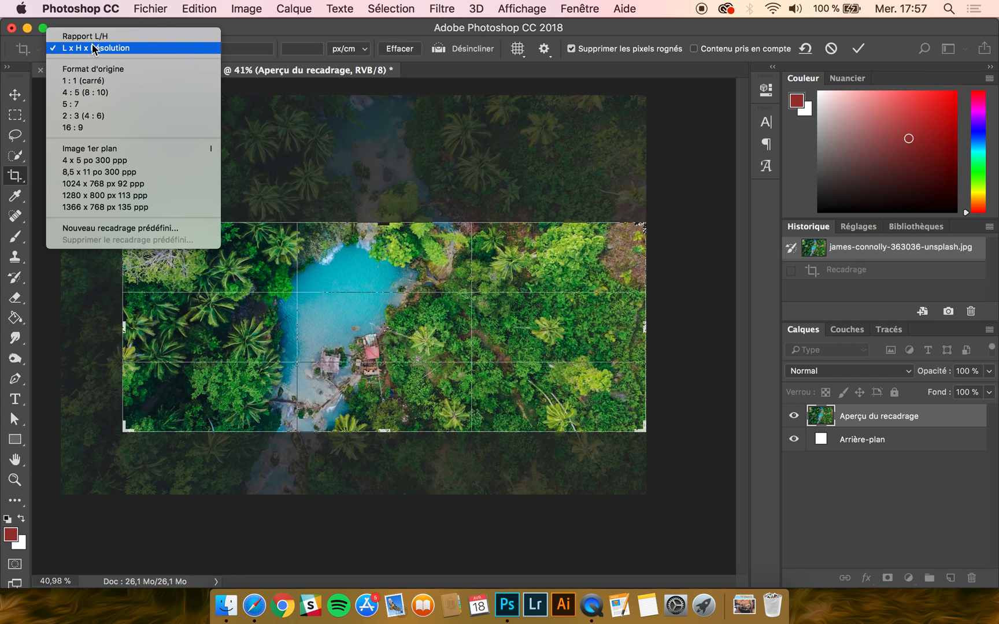
{"action": "left_click", "coordinate": [84, 80]}
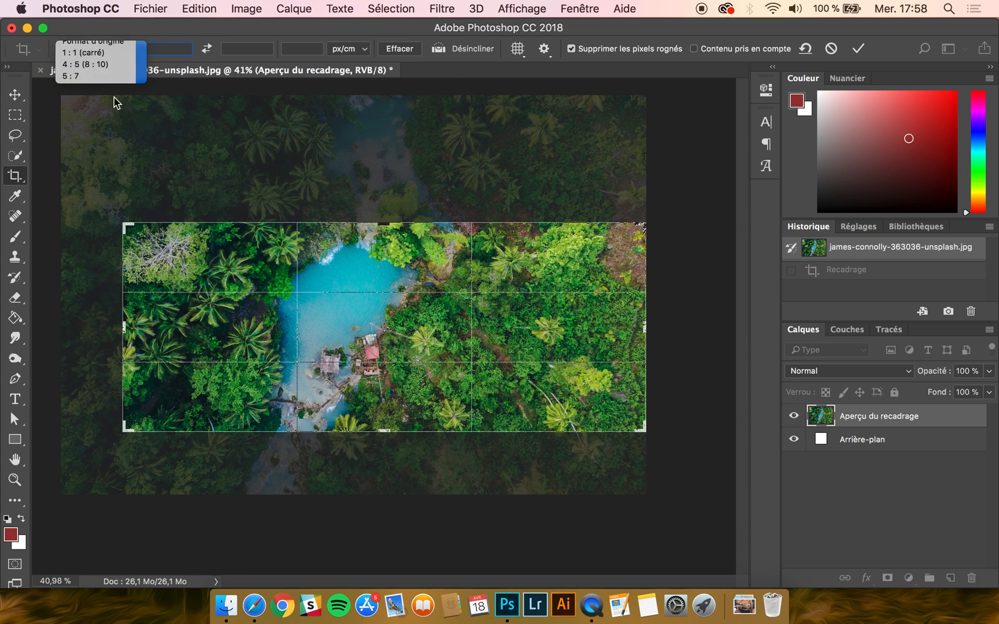
{"action": "left_click", "coordinate": [95, 49]}
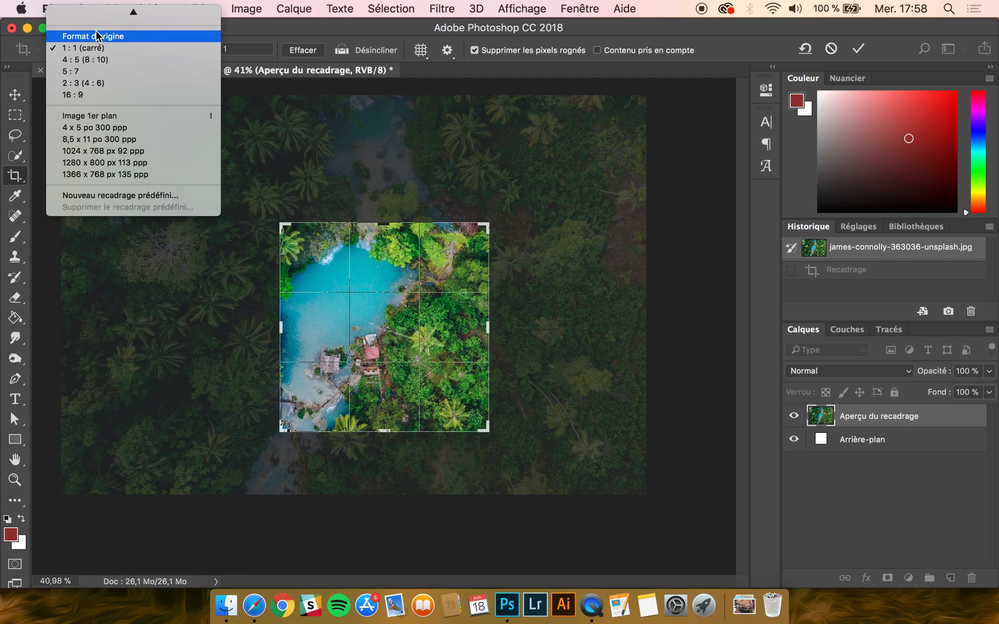
{"action": "left_click", "coordinate": [97, 26]}
{"action": "left_click_drag", "start_coordinate": [282, 225], "coordinate": [257, 149]}
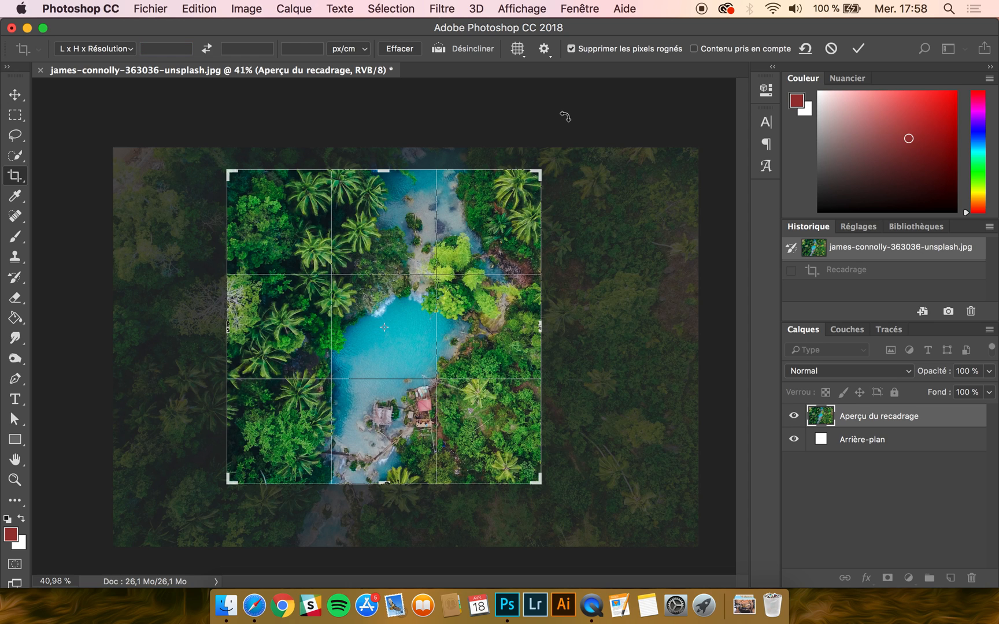
{"action": "left_click", "coordinate": [857, 48]}
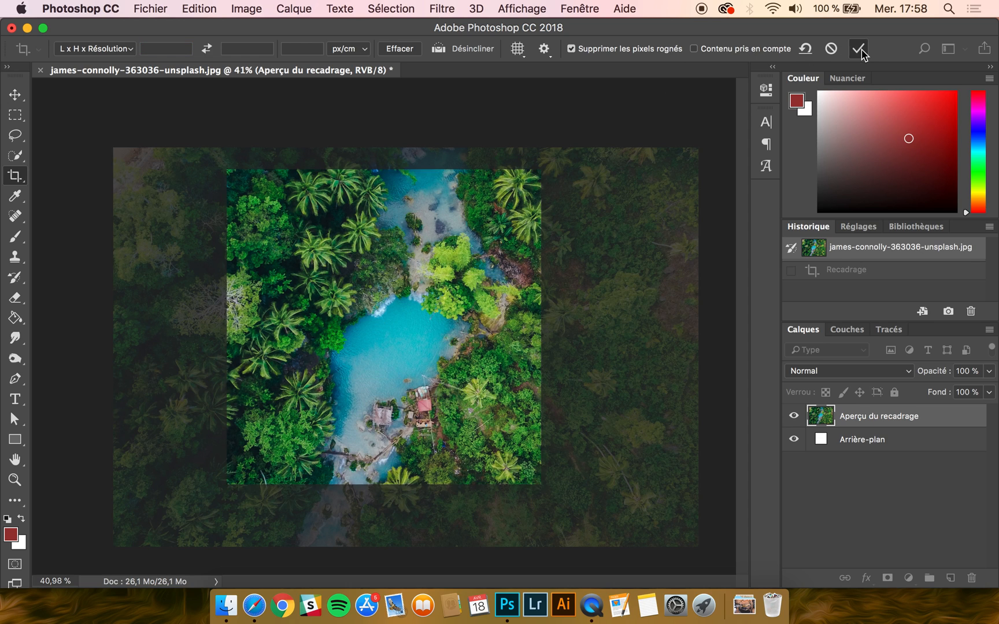
Step: Extend the crop frame outward past the cropped photo's upper-left corner, and restore the original photo from the history snapshot
{"action": "left_click", "coordinate": [317, 214]}
{"action": "left_click_drag", "start_coordinate": [228, 171], "coordinate": [199, 148]}
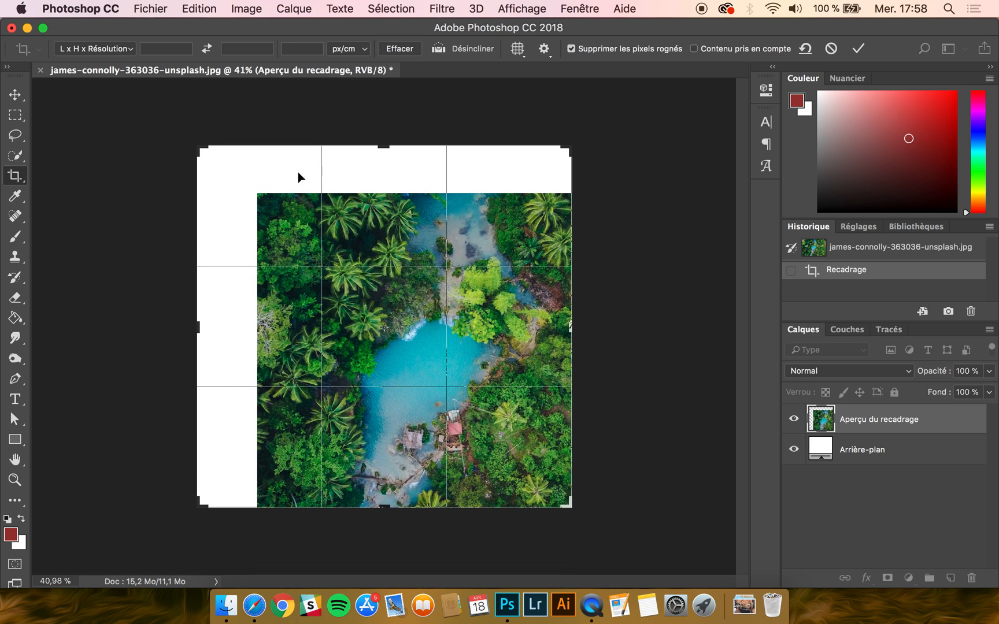
{"action": "key", "text": "Return"}
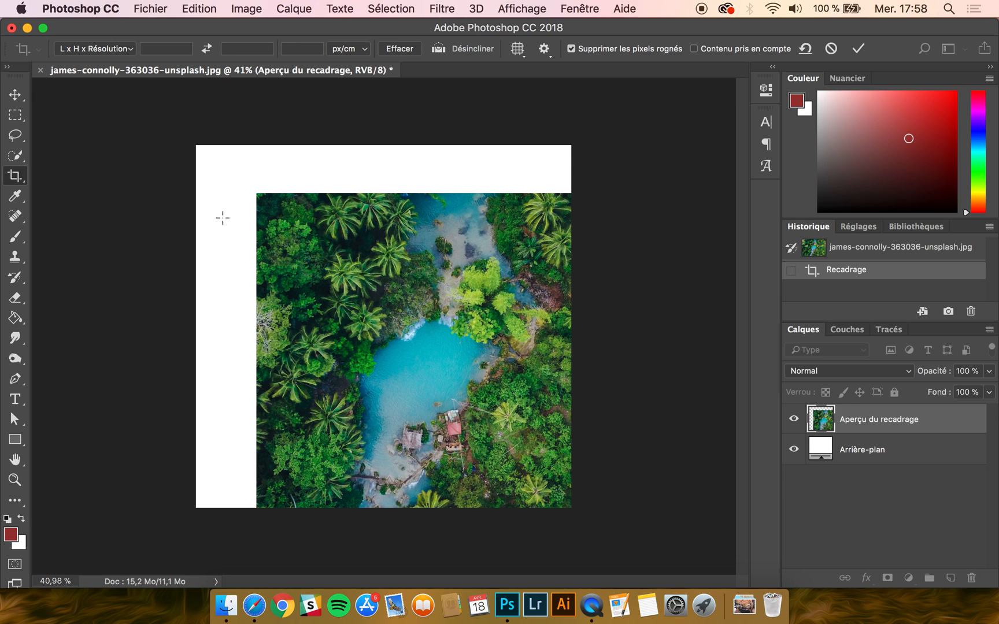
{"action": "left_click", "coordinate": [859, 254]}
Step: Crop the photo inward from its upper-left corner with deletion of cropped pixels turned off
{"action": "left_click", "coordinate": [18, 177]}
{"action": "left_click_drag", "start_coordinate": [93, 128], "coordinate": [157, 144]}
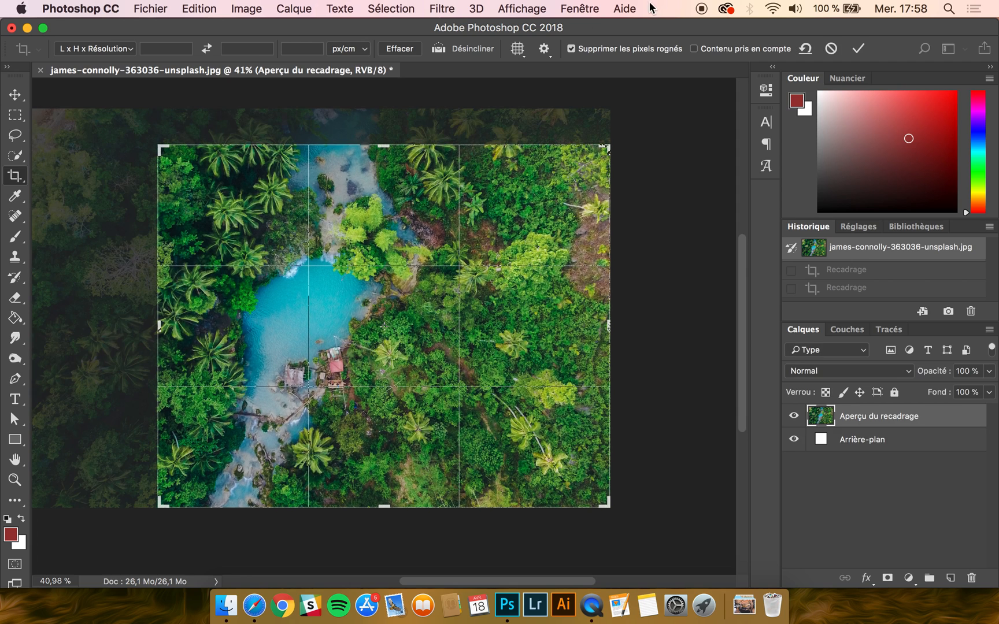
{"action": "left_click", "coordinate": [571, 51]}
{"action": "key", "text": "Return"}
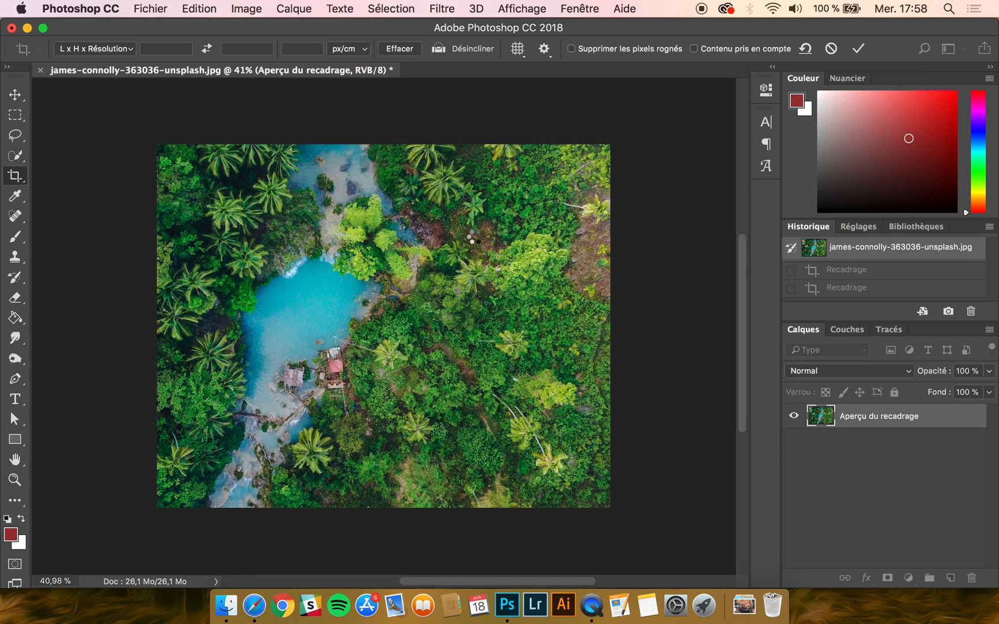
Step: Recrop the photo by pulling the frame's upper-left corner outward over the hidden pixels, and switch to the Move tool
{"action": "left_click", "coordinate": [12, 183]}
{"action": "left_click_drag", "start_coordinate": [158, 149], "coordinate": [108, 139]}
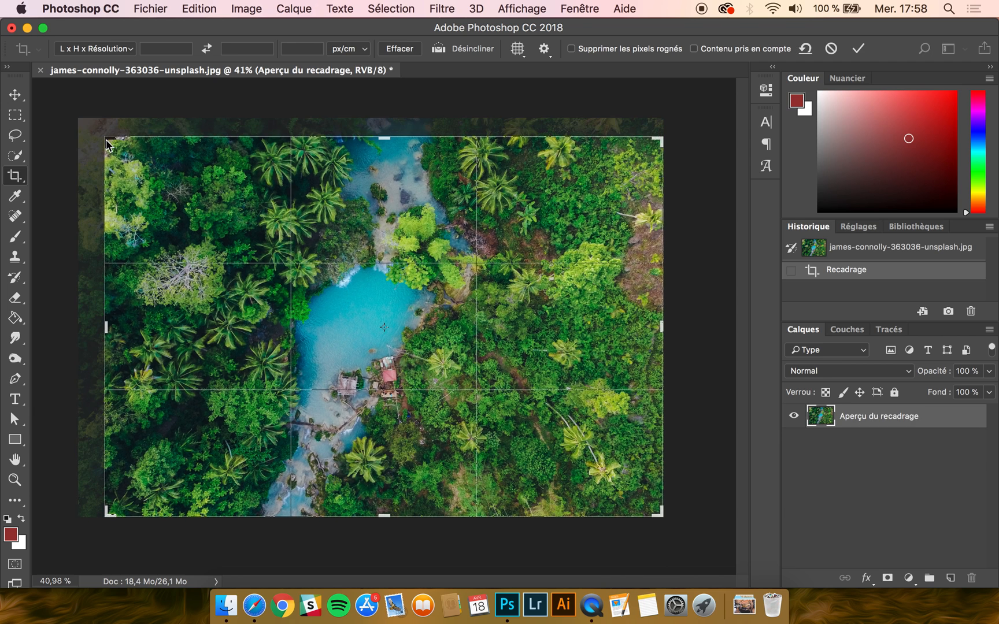
{"action": "key", "text": "Return"}
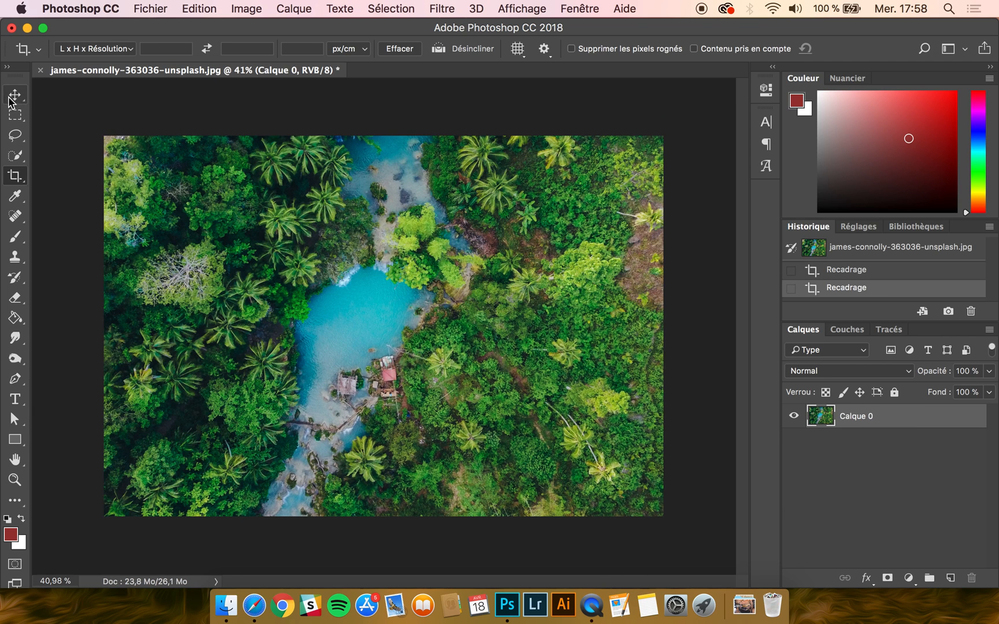
{"action": "left_click", "coordinate": [11, 96]}
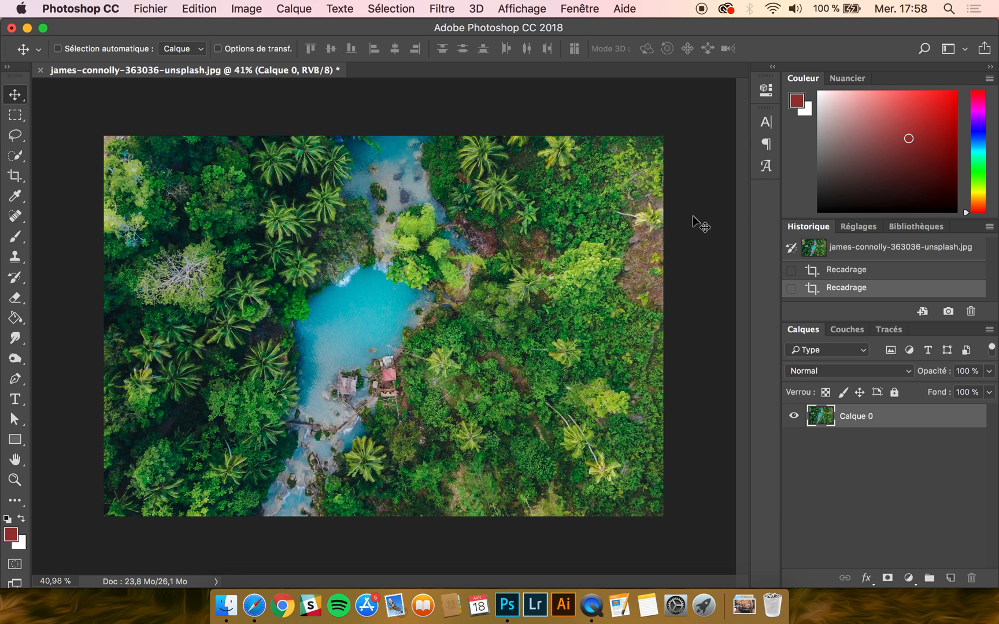
{"action": "left_click", "coordinate": [243, 7]}
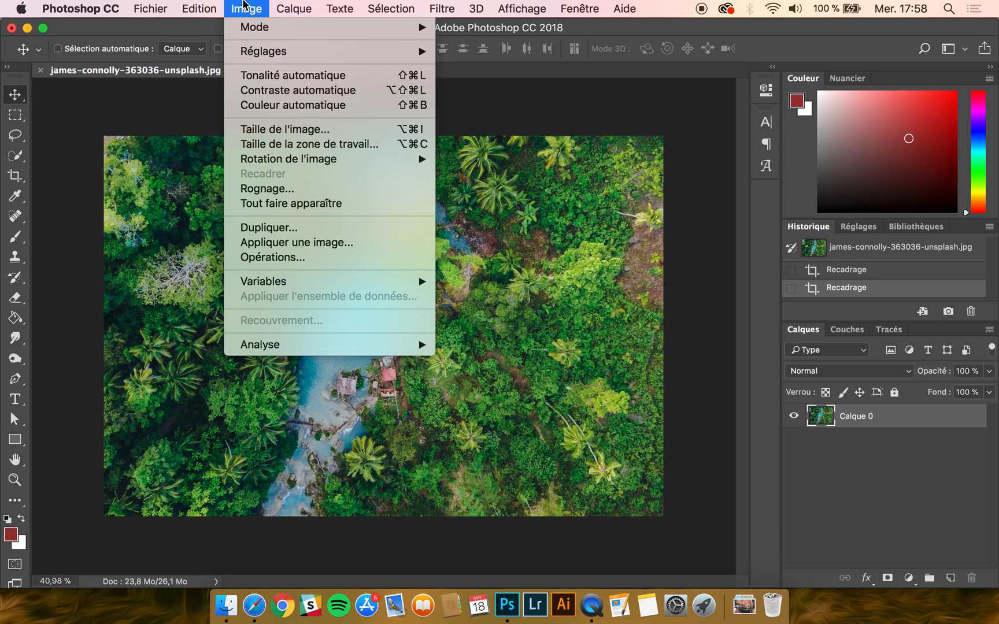
{"action": "left_click", "coordinate": [243, 5]}
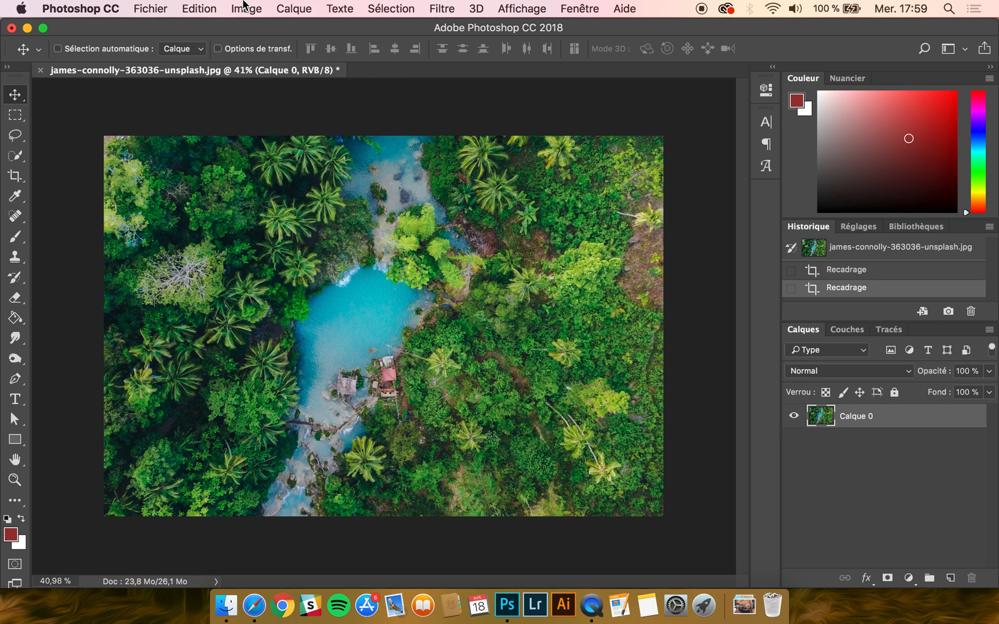